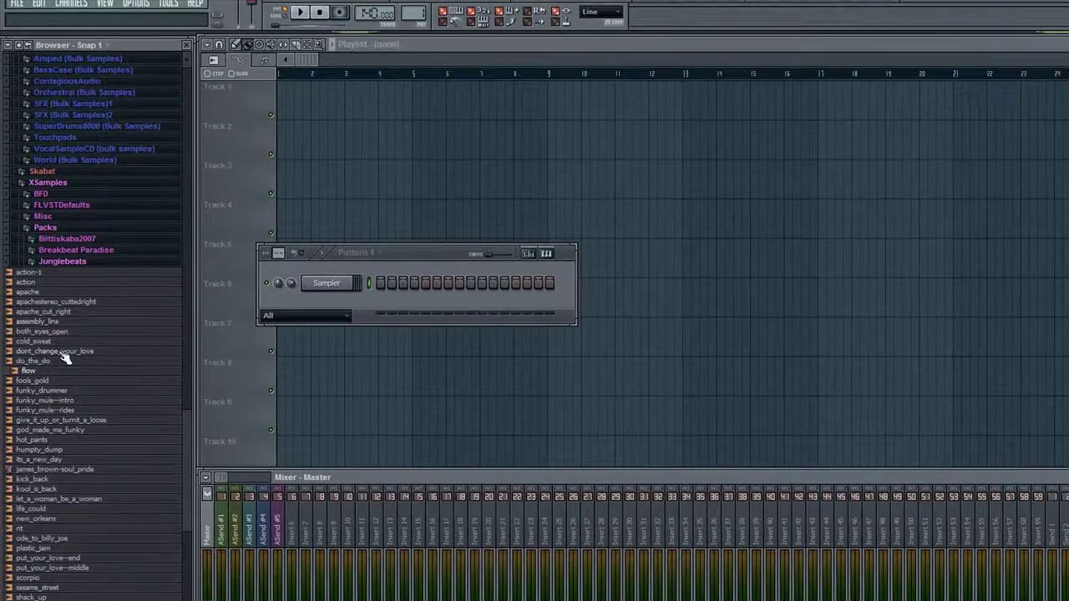
Audition the both_eyes_open sample from the browser, open it in a new Slicex channel and reposition the plugin window
click(64, 331)
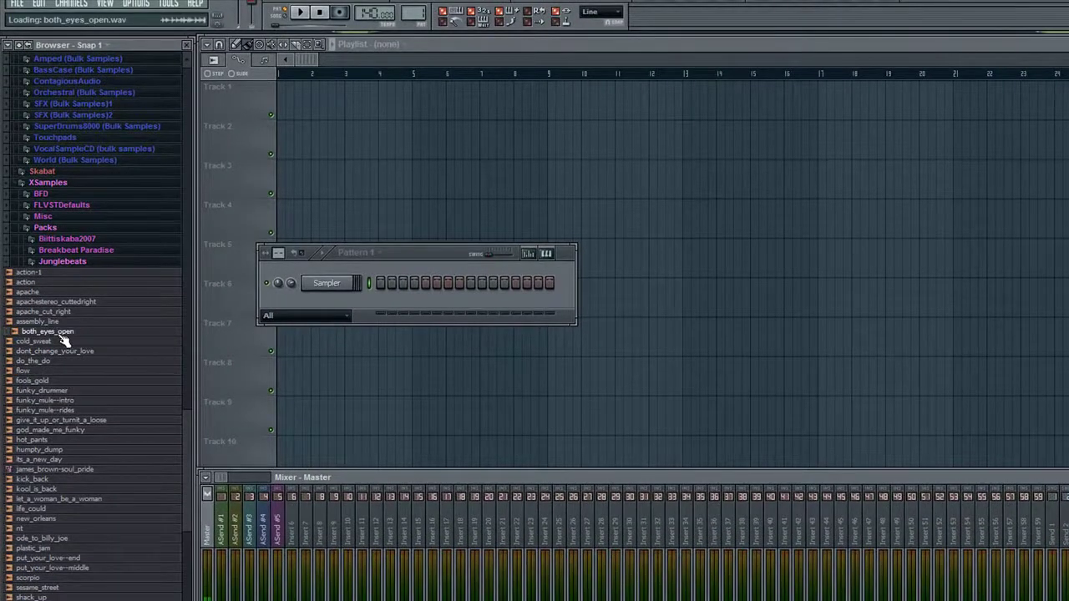
right_click(62, 336)
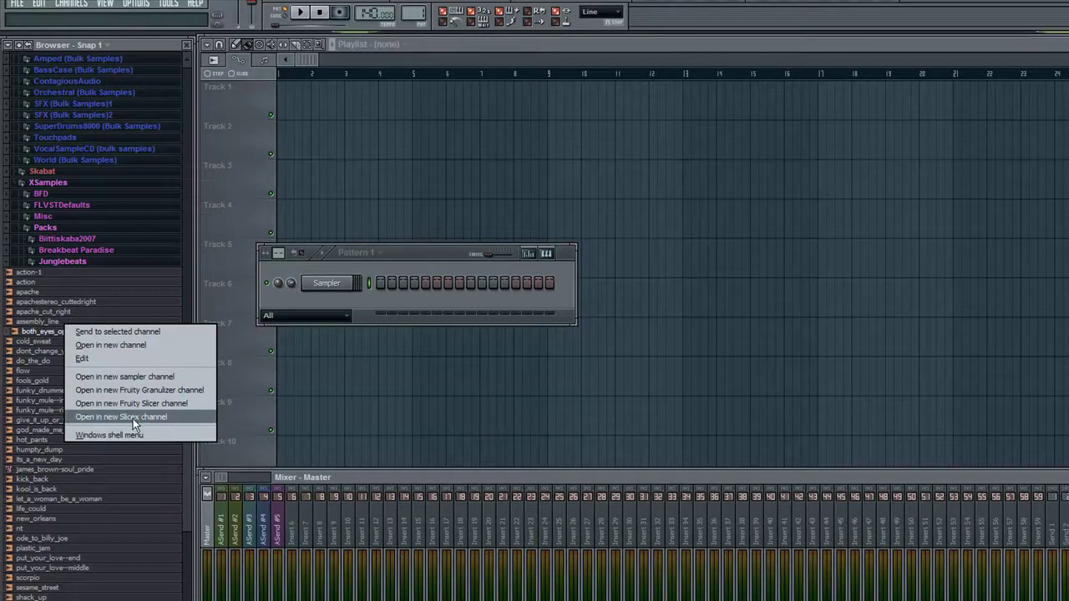
click(133, 419)
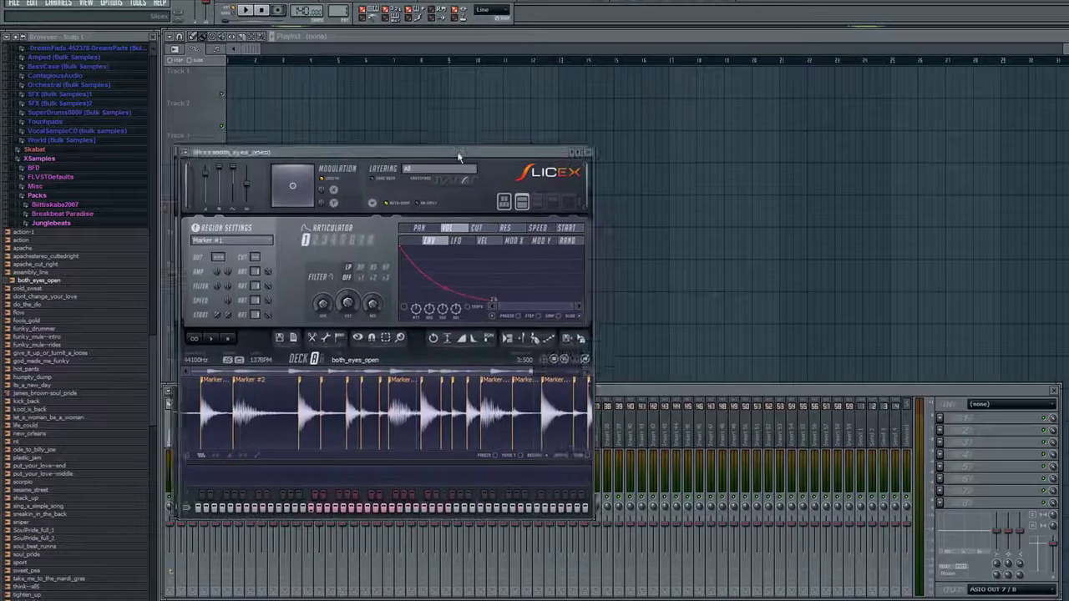
drag(459, 156, 578, 133)
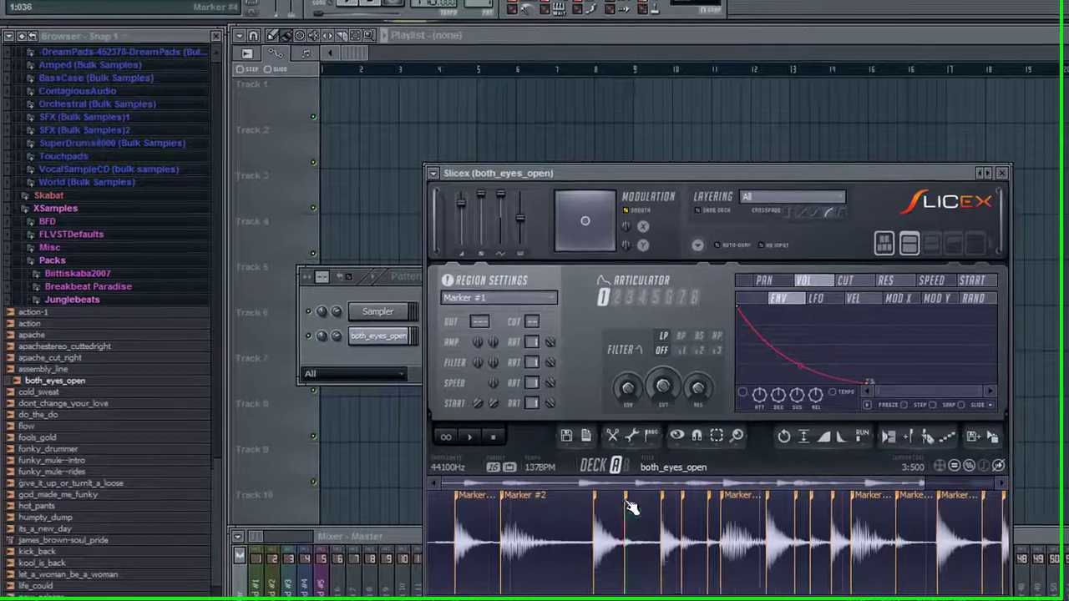
Delete the extra slice marker right after Marker #3 and the one just after the eighth slice's start in the Slicex waveform
right_click(444, 363)
click(456, 378)
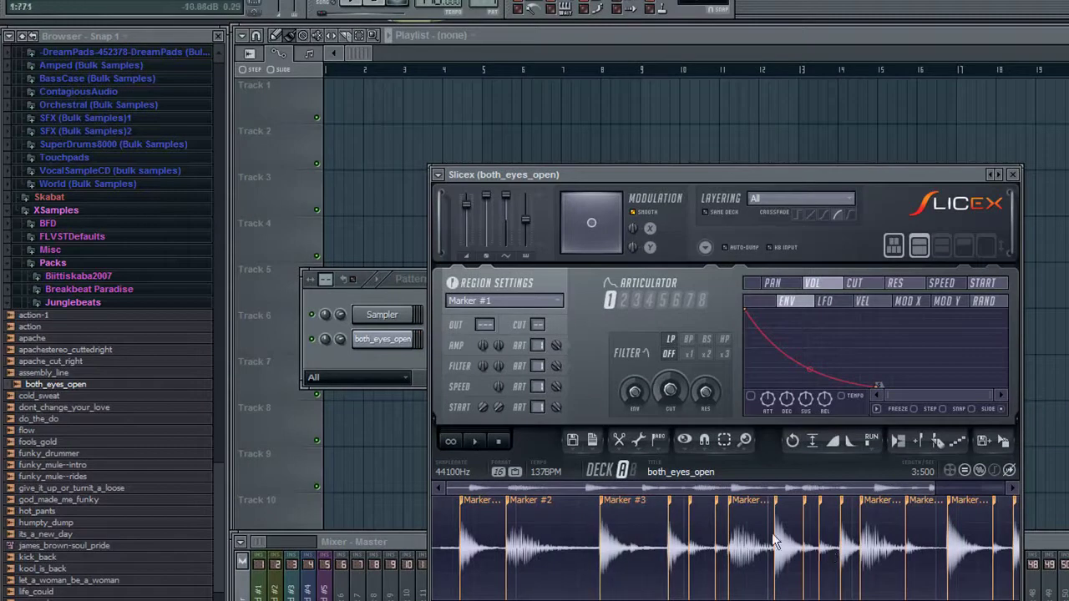
right_click(807, 504)
click(810, 523)
click(796, 523)
Audition the remaining both_eyes_open slices in the waveform and close the Slicex window
click(926, 547)
click(1007, 537)
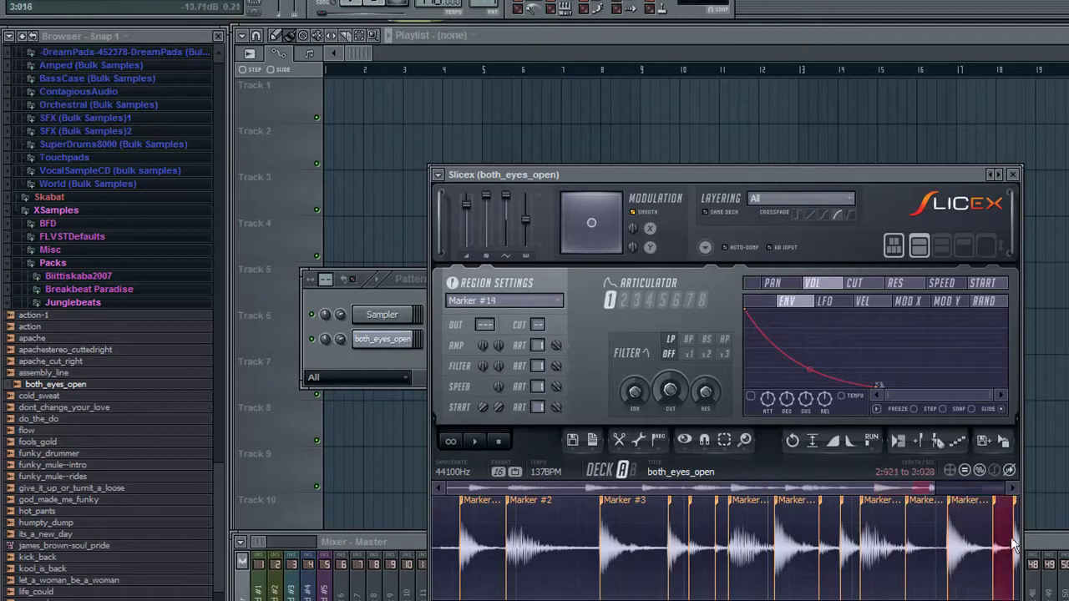
click(1016, 540)
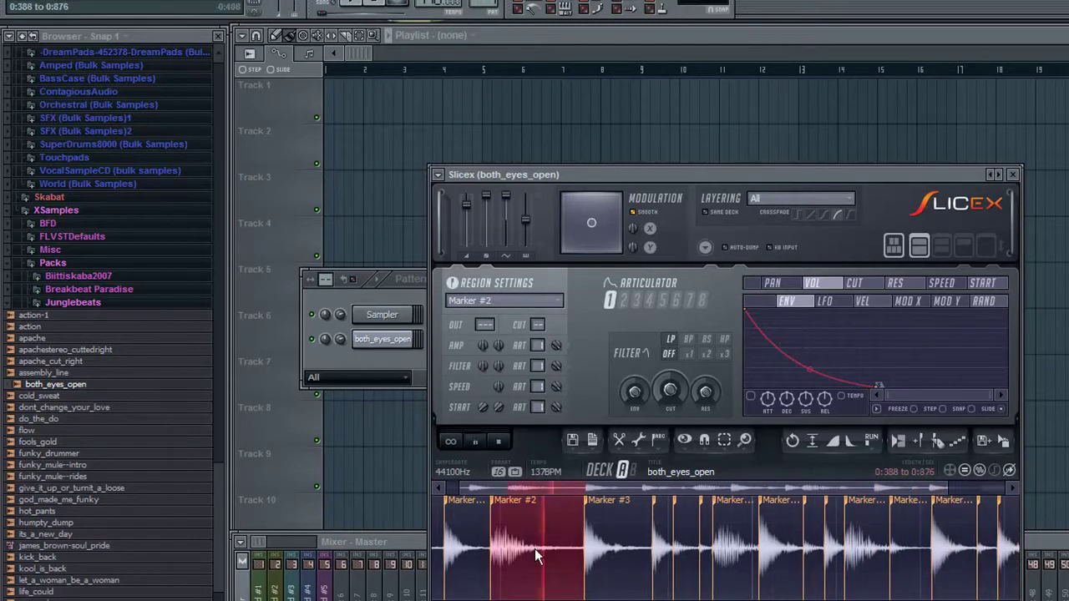
click(1013, 175)
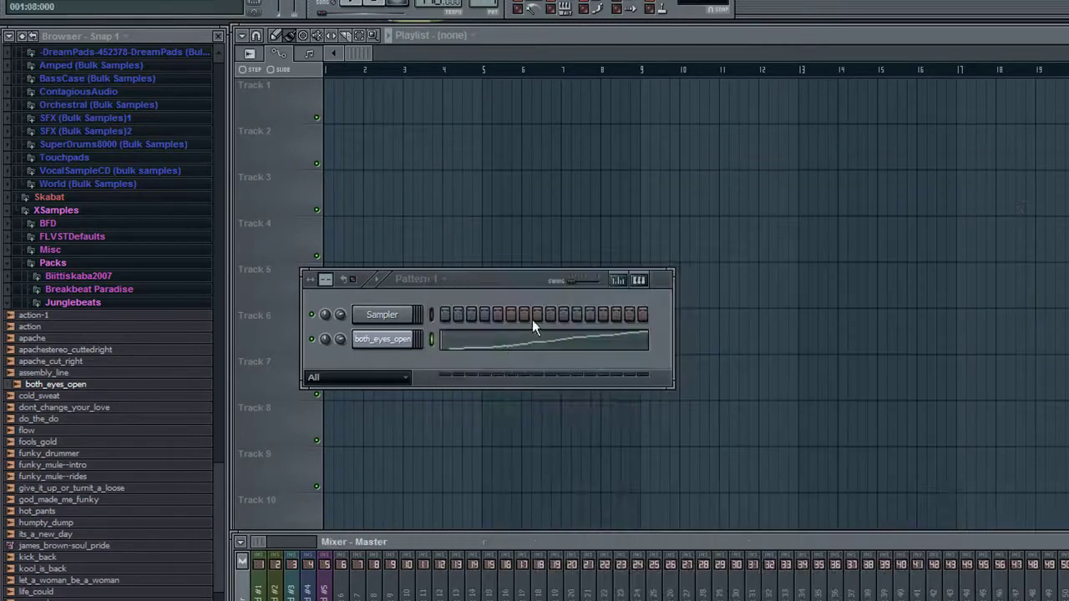
Open the piano roll for both_eyes_open and place the first slice notes on Marker #2, Marker #5 and Marker #8 in bar 1
right_click(410, 341)
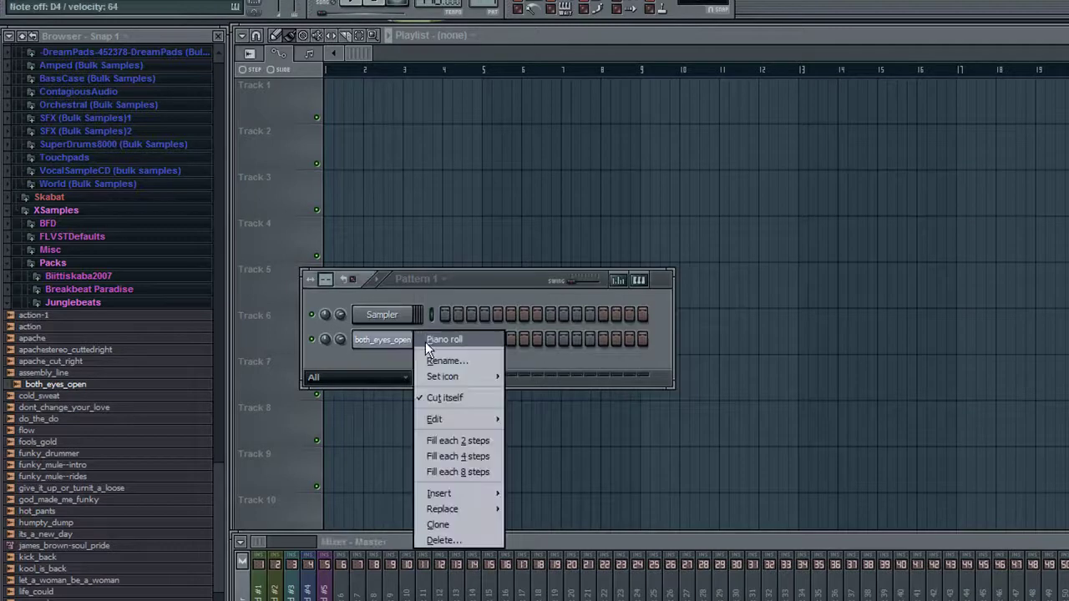
click(424, 342)
click(324, 385)
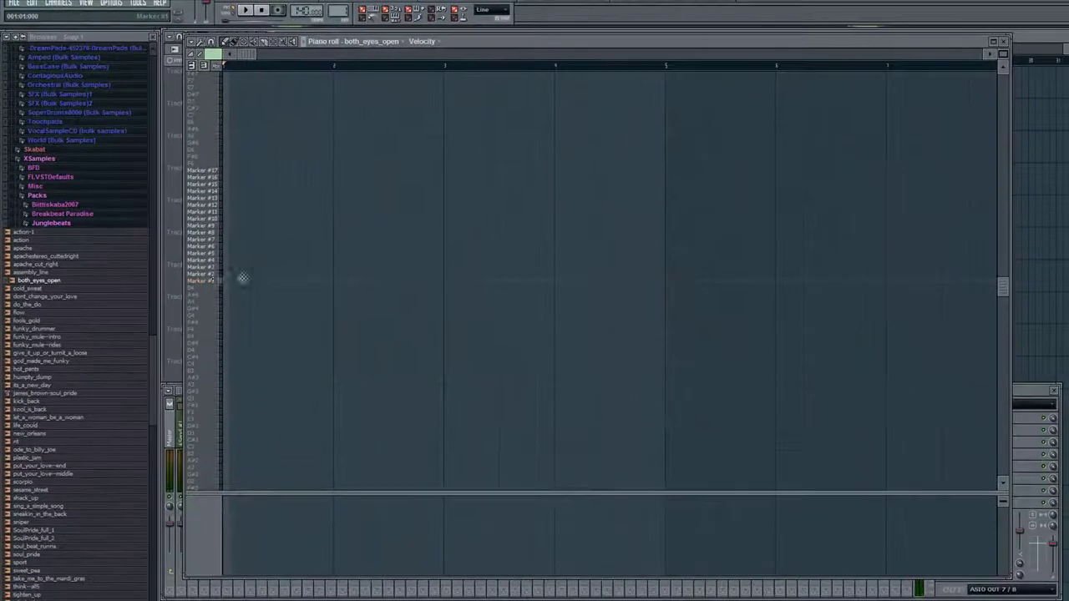
scroll(225, 272, up, 2)
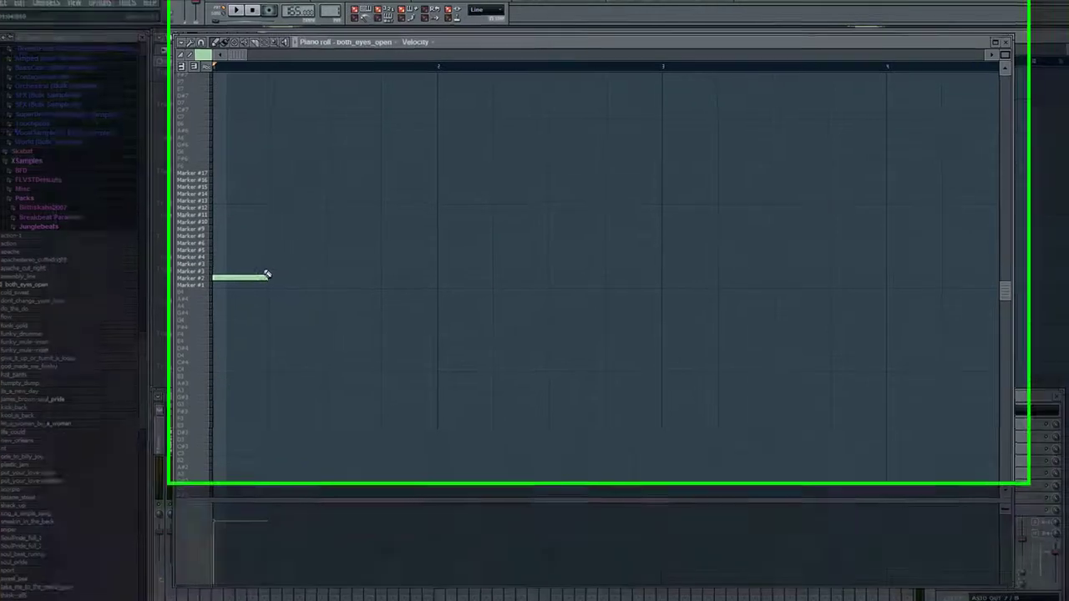
click(251, 259)
mouse_move(86, 323)
mouse_down()
mouse_move(126, 322)
mouse_move(124, 295)
mouse_up()
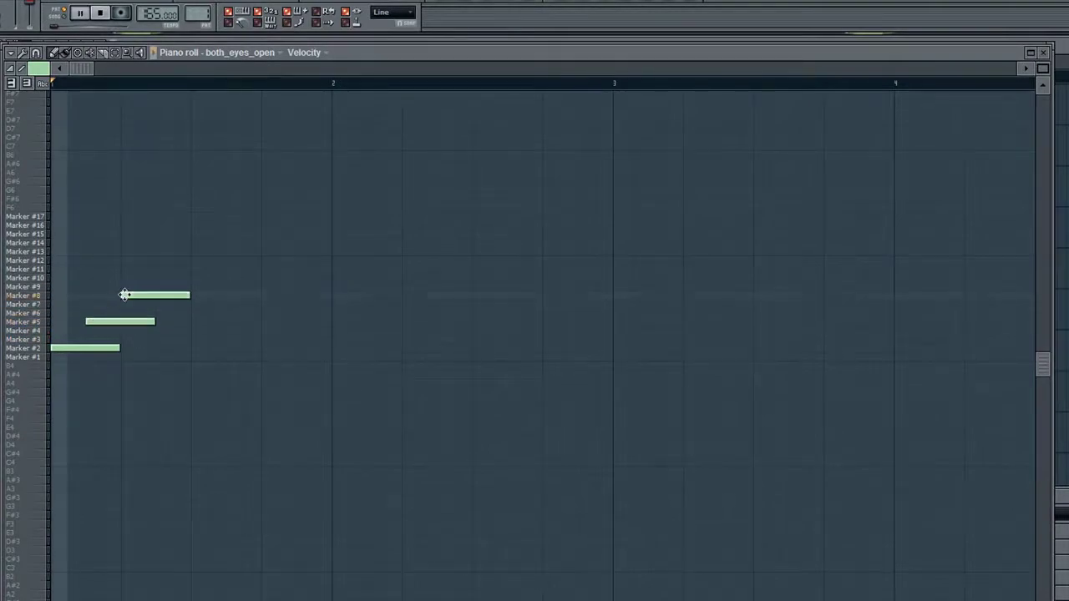
Fill the rest of bar 1 with successive notes on Markers #7, #5, #13, #7, #12 and #10, checking the rhythm in playback
mouse_move(161, 346)
mouse_down()
mouse_move(159, 303)
mouse_move(185, 303)
mouse_up()
key(space)
key(space)
drag(227, 268, 229, 250)
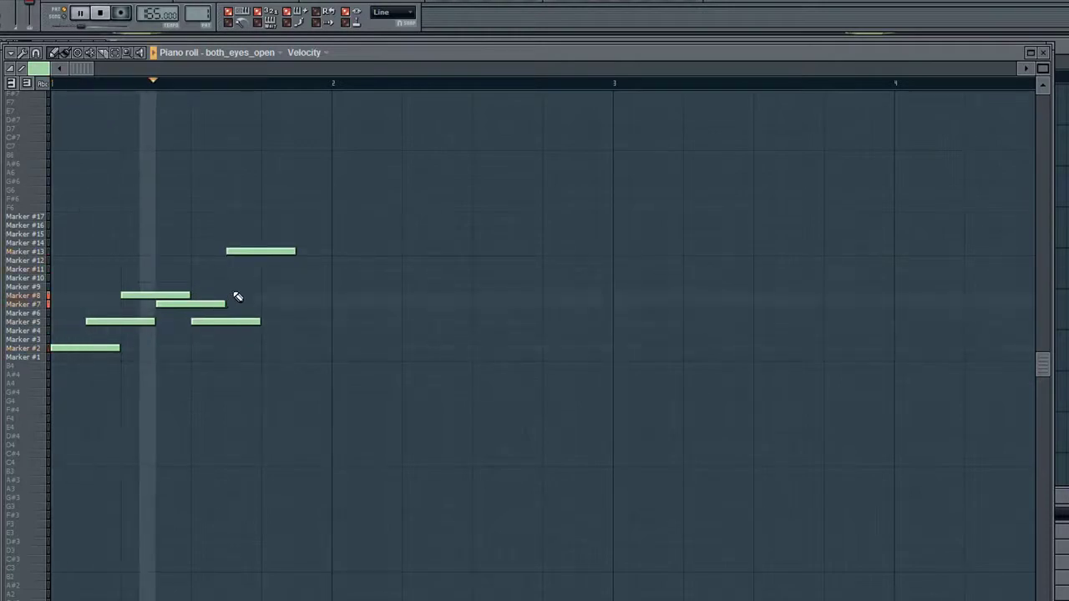
key(space)
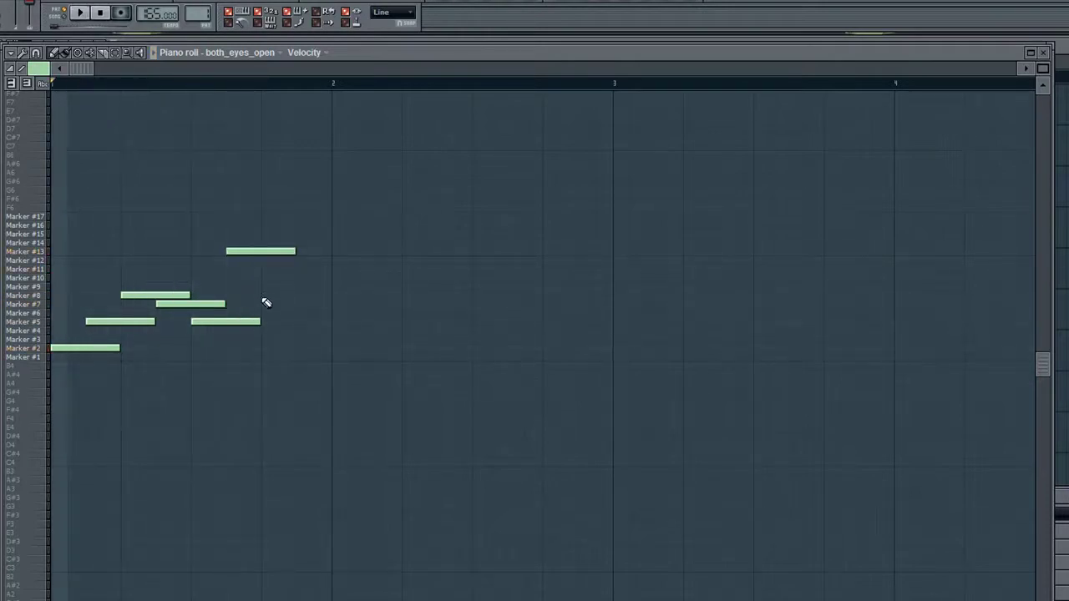
drag(261, 301, 260, 309)
drag(318, 257, 300, 258)
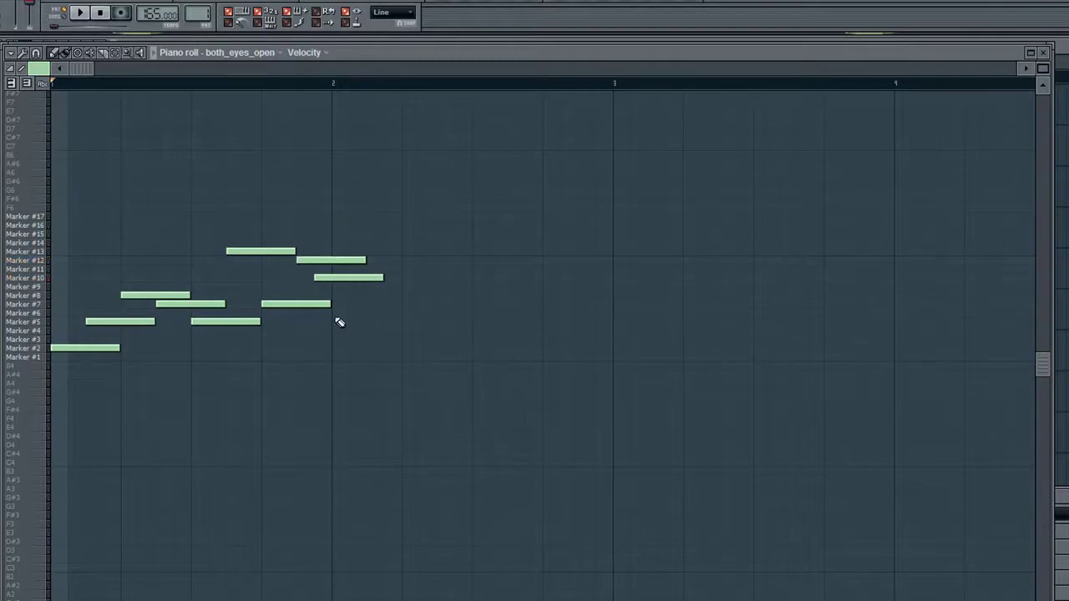
Place notes on Markers #3, #5, #4 and #2 in bar 2, repeat the group up to bar 3 and delete the overhanging Marker #2 note
mouse_move(334, 337)
mouse_down()
mouse_move(330, 321)
mouse_move(332, 344)
mouse_move(370, 320)
mouse_up()
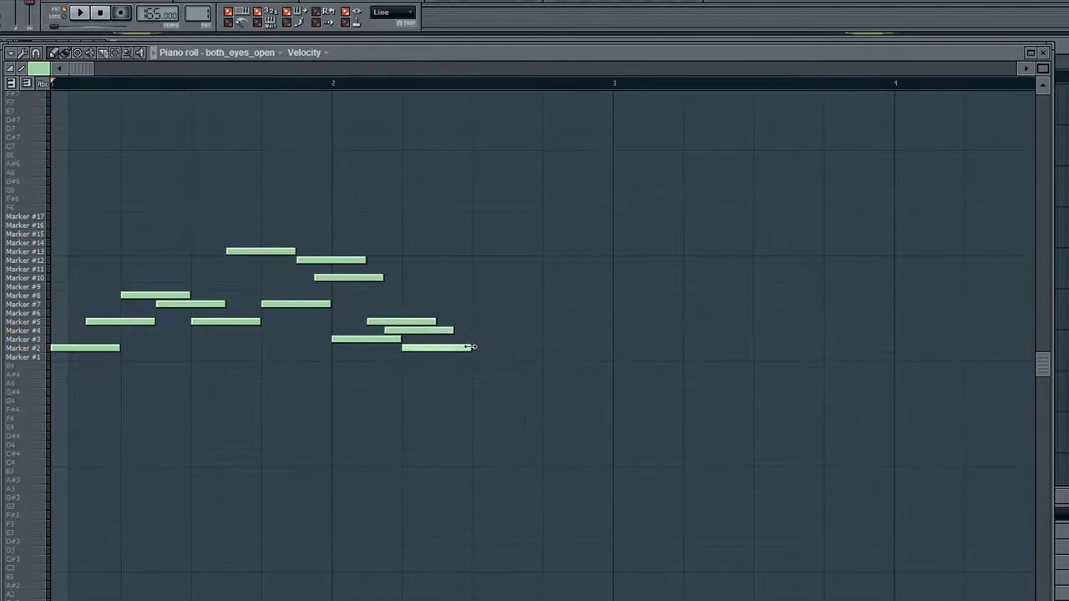
mouse_move(482, 364)
mouse_down()
mouse_move(391, 311)
mouse_move(443, 339)
mouse_move(475, 339)
mouse_up()
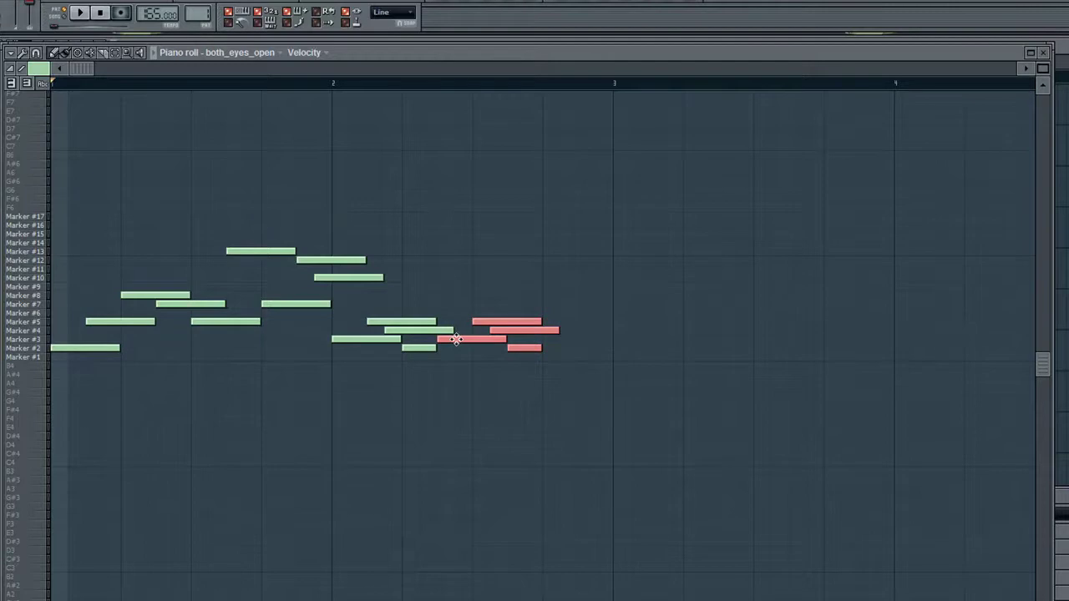
drag(454, 340, 560, 336)
ctrl+click(618, 368)
right_click(631, 349)
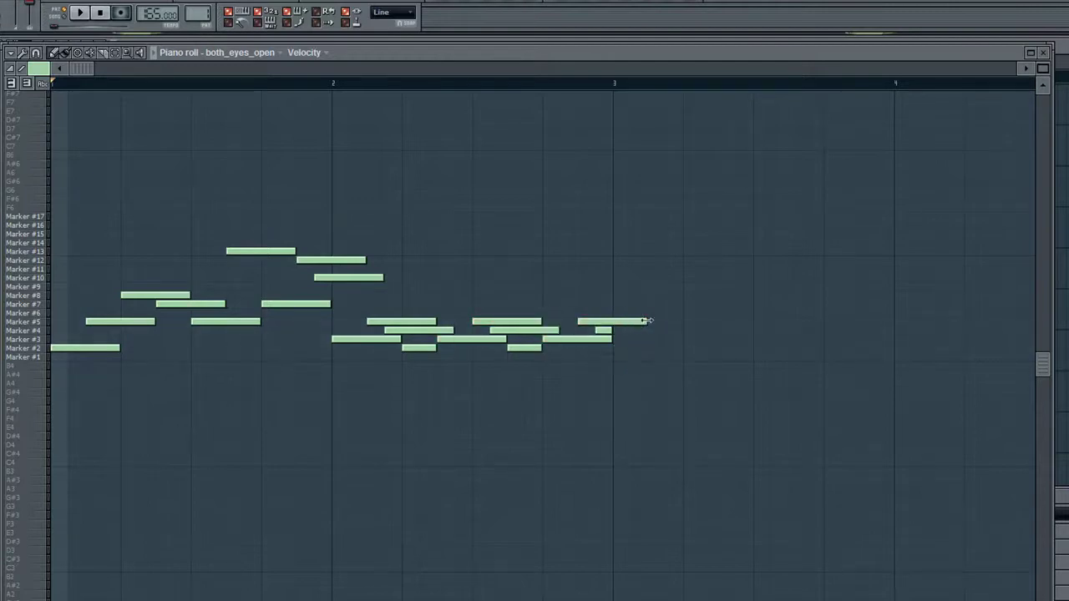
Play the pattern, move the two short Marker #2 notes in bar 2 up to Marker #7 and close the piano roll
key(space)
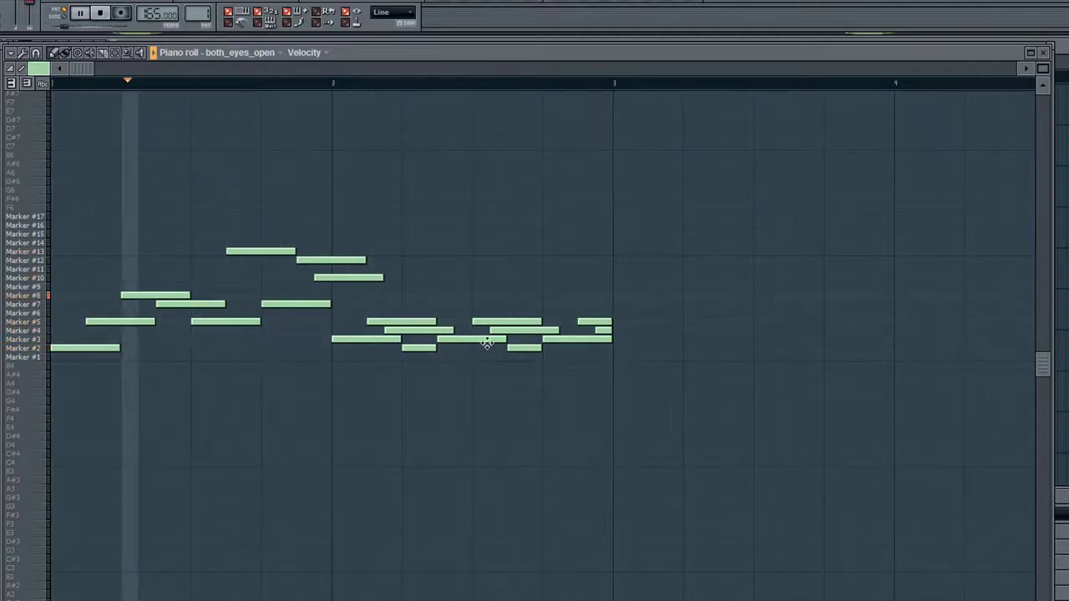
drag(571, 375, 418, 298)
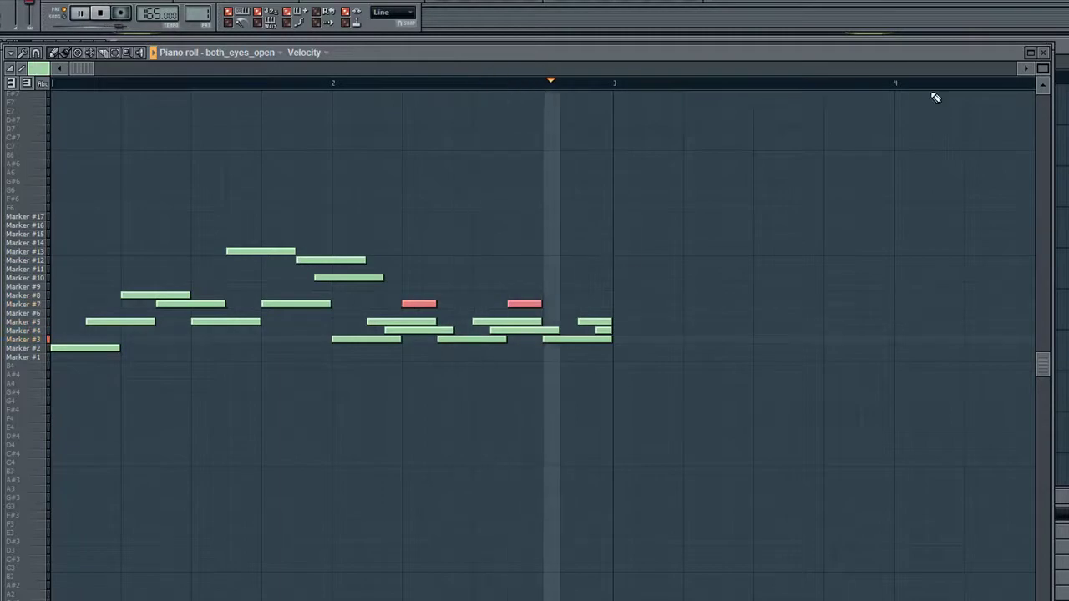
click(1042, 53)
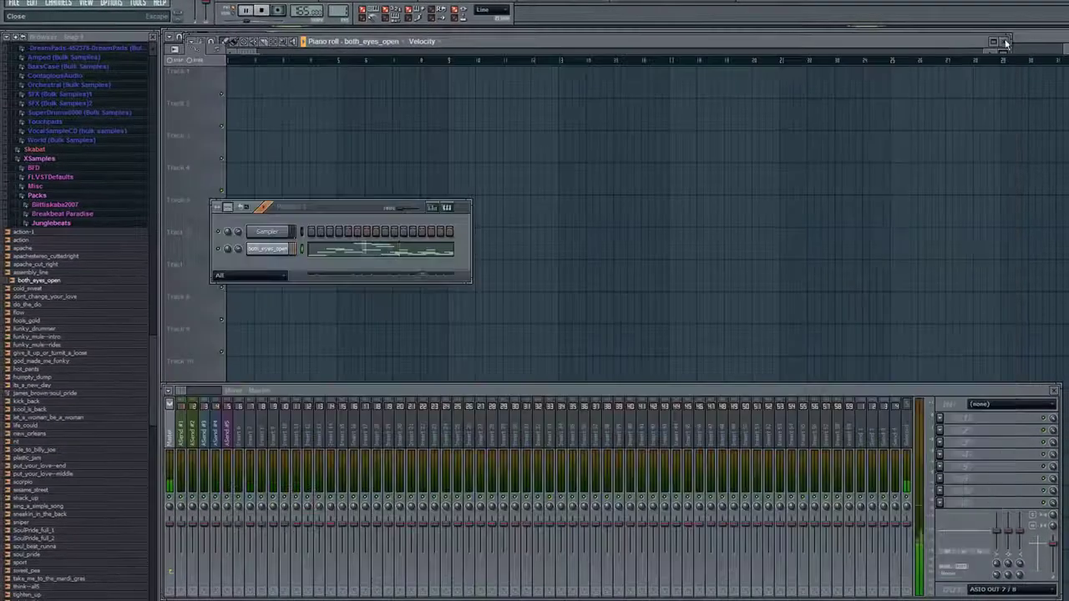
Open the both_eyes_open channel settings, try a key near C5 on its keyboard and route the channel to mixer Insert 6
click(284, 248)
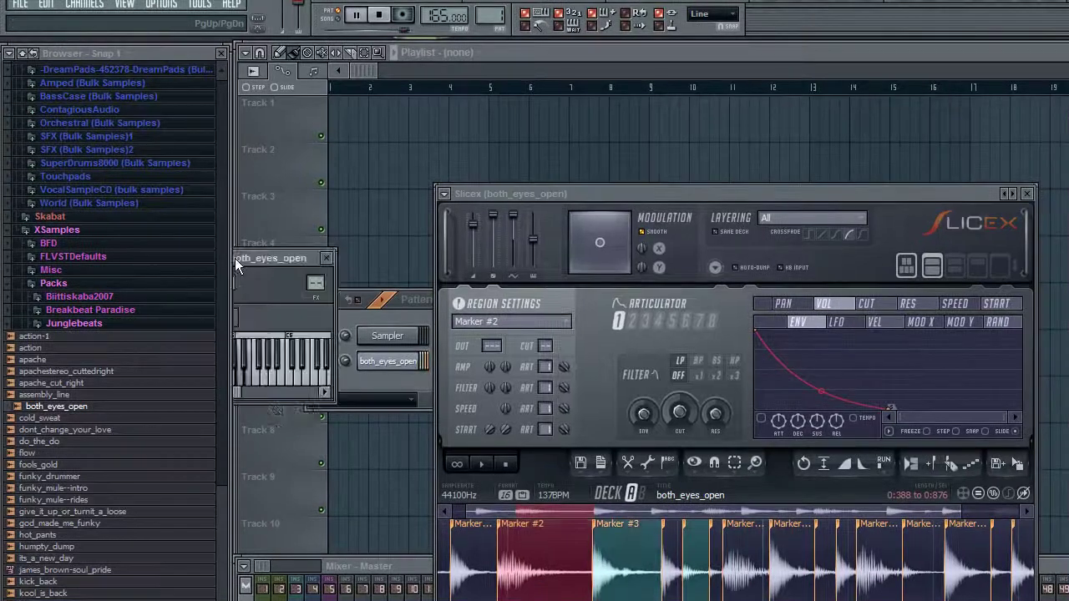
drag(189, 208, 502, 209)
click(616, 349)
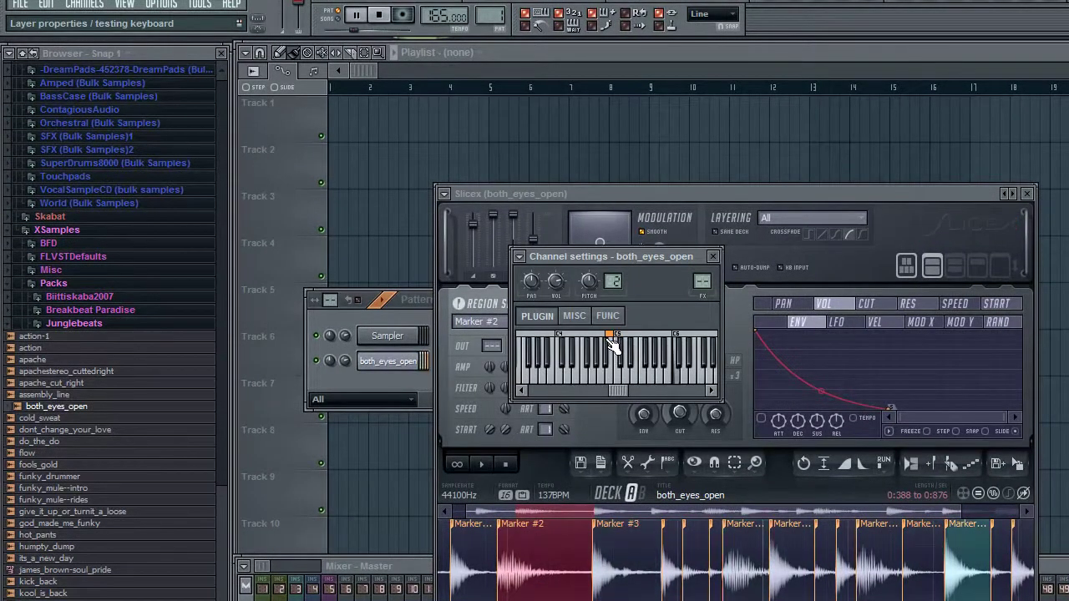
drag(703, 282, 702, 270)
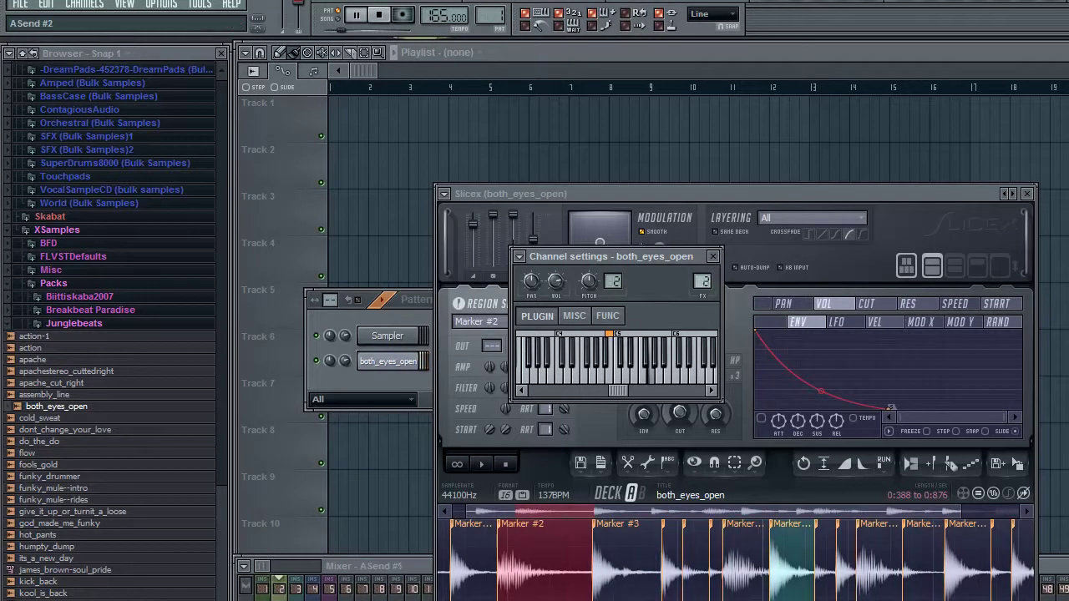
click(713, 256)
Set the Slicex articulator filter to HP in x1 mode with the cutoff at about 43%, and close the plugin window
click(734, 360)
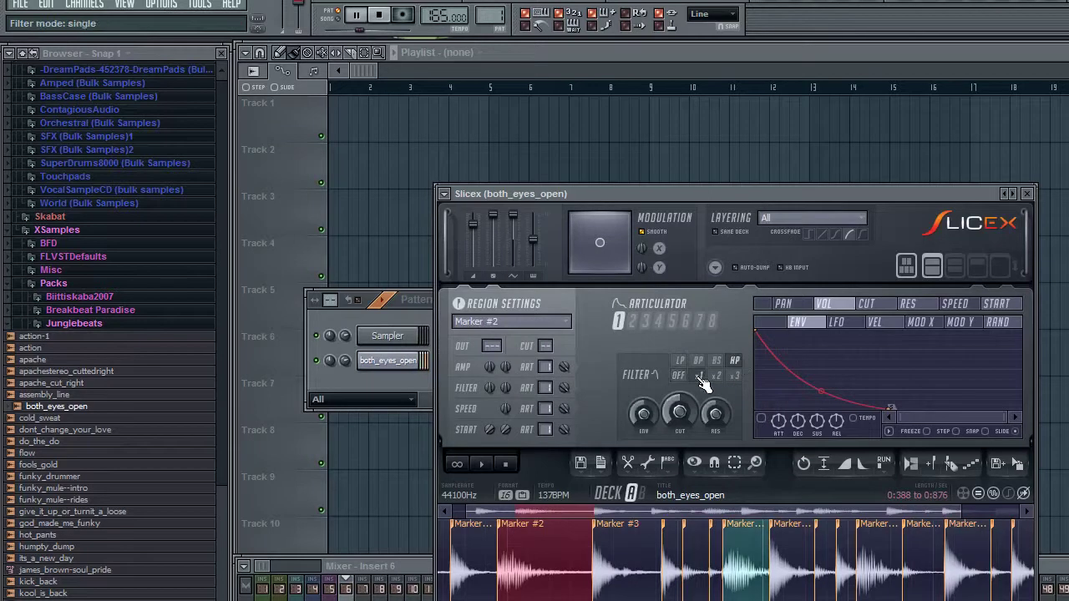
drag(683, 411, 682, 406)
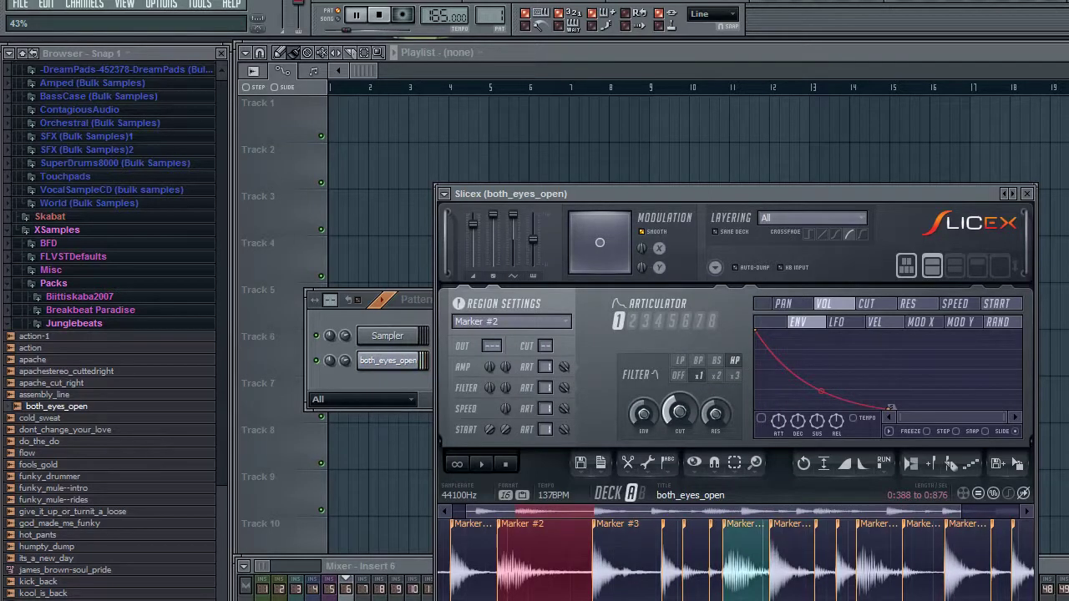
click(1034, 196)
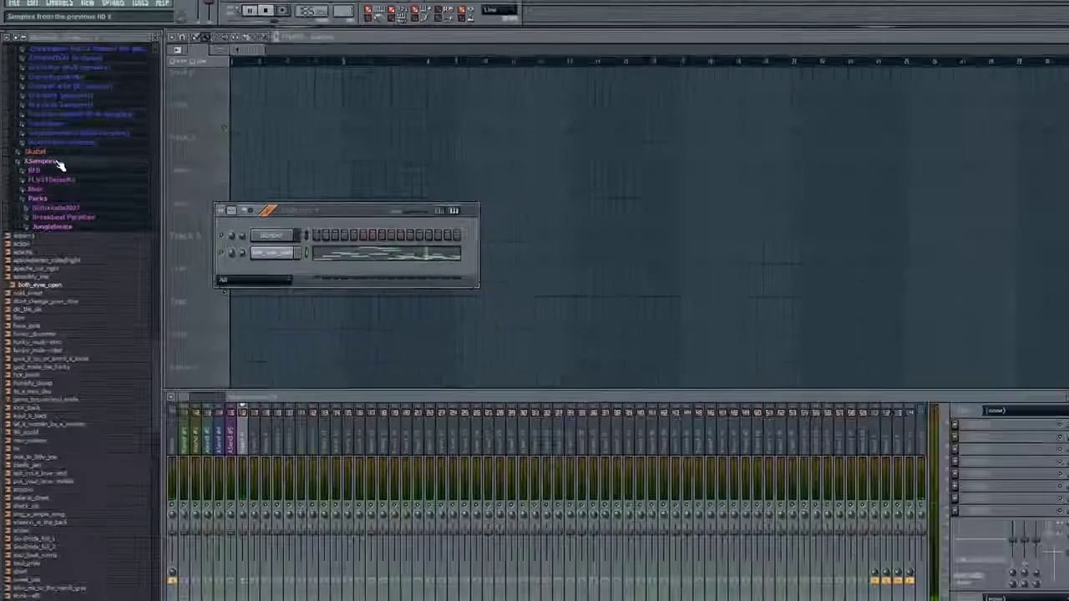
Browse to the BASS DRUMS sample folder, audition DM-BD 0054 and open it in a new sampler channel
click(75, 208)
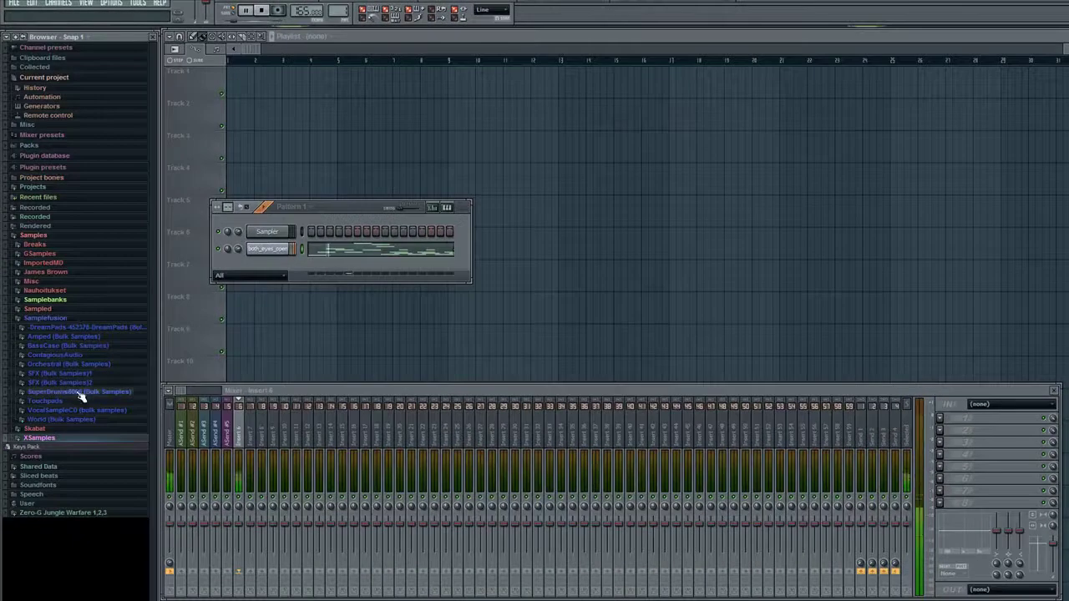
click(105, 512)
click(78, 268)
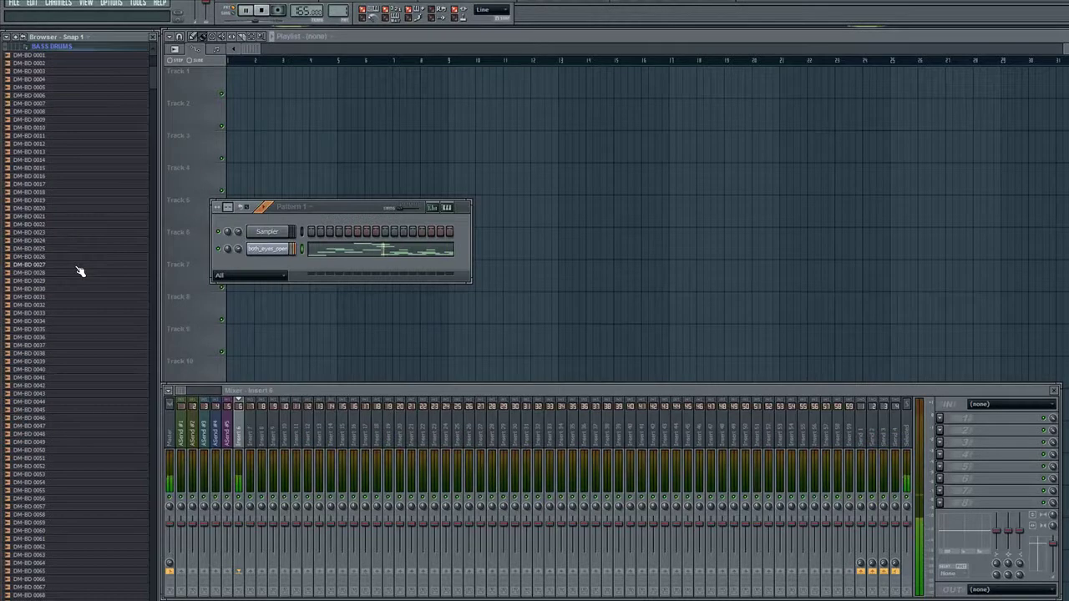
click(68, 484)
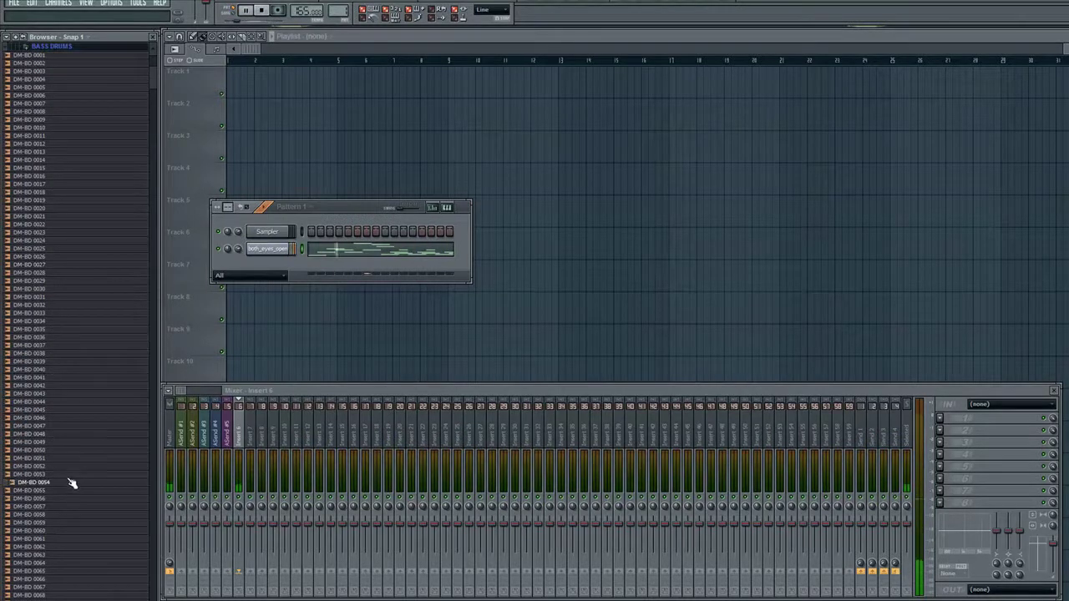
right_click(67, 490)
click(119, 517)
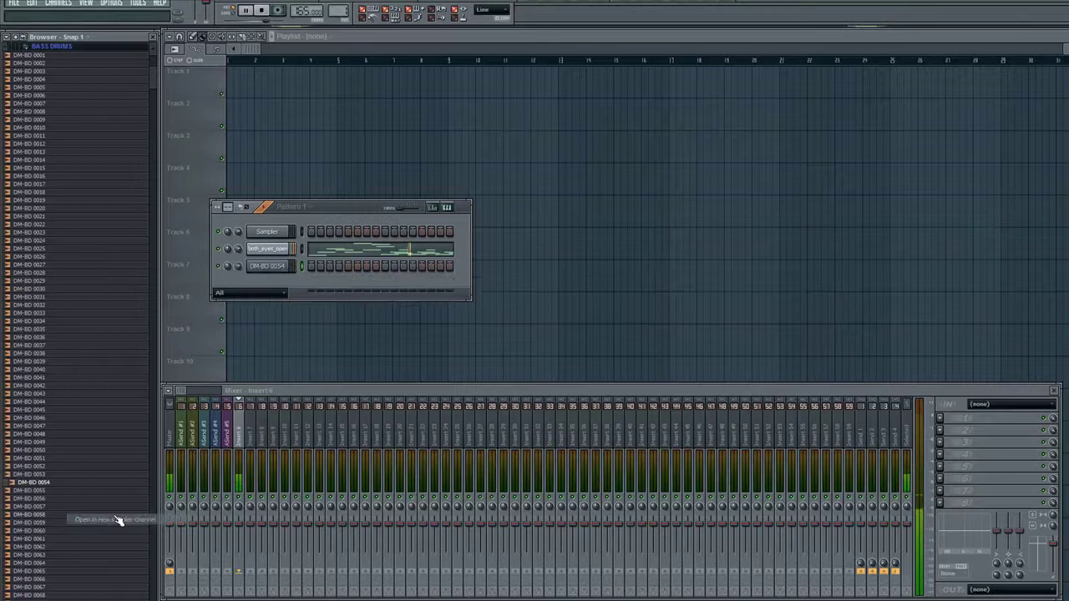
Place five C5 kick notes across bars 1 and 2 in the piano roll of DM-BD 0054, then close the piano roll
right_click(282, 268)
click(310, 266)
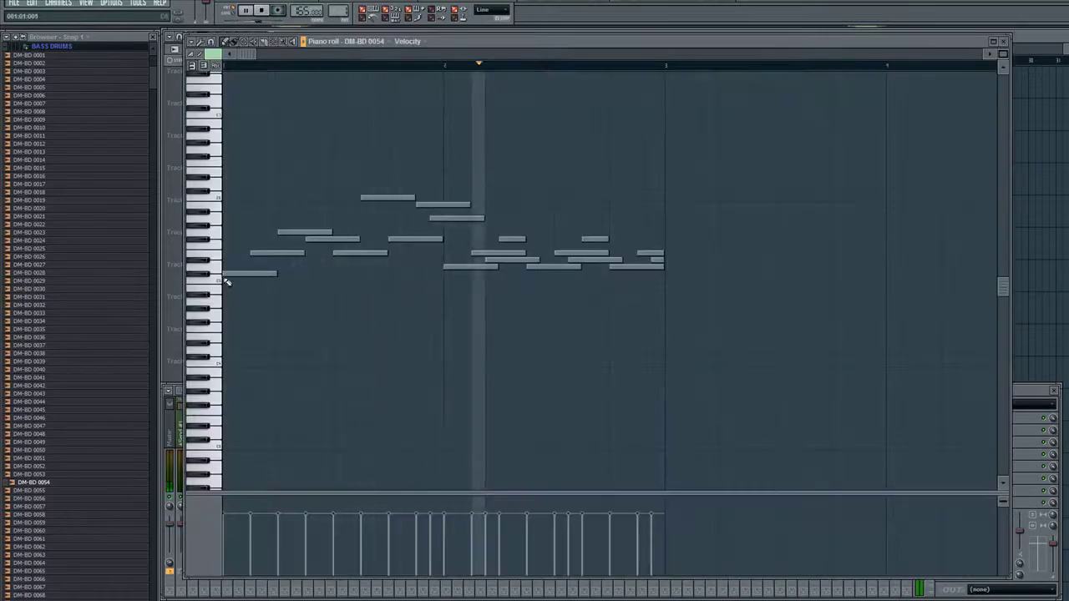
click(308, 281)
click(393, 281)
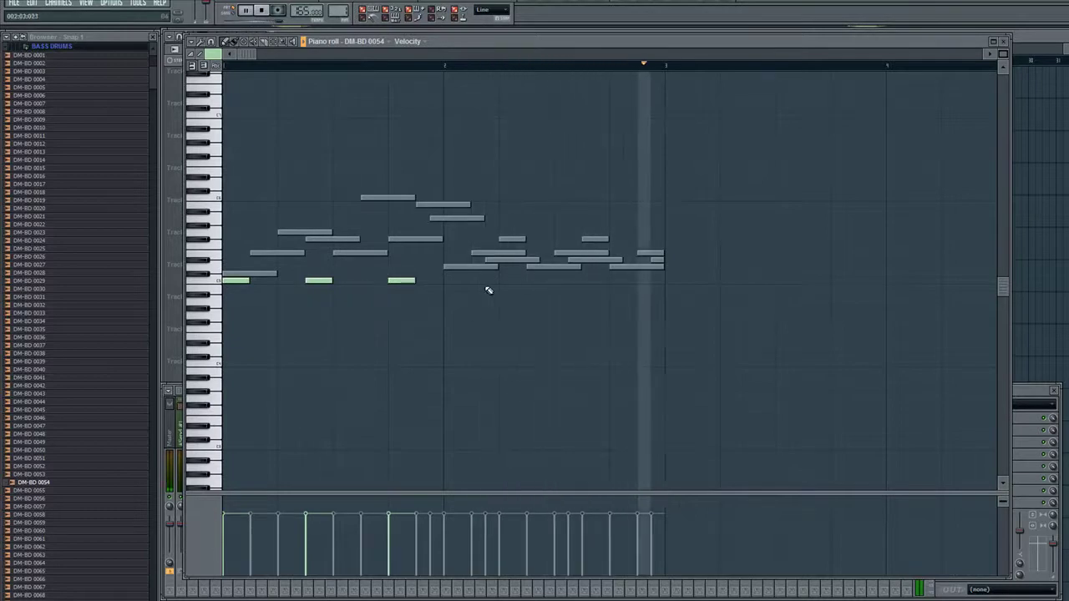
click(504, 281)
click(584, 281)
click(1004, 41)
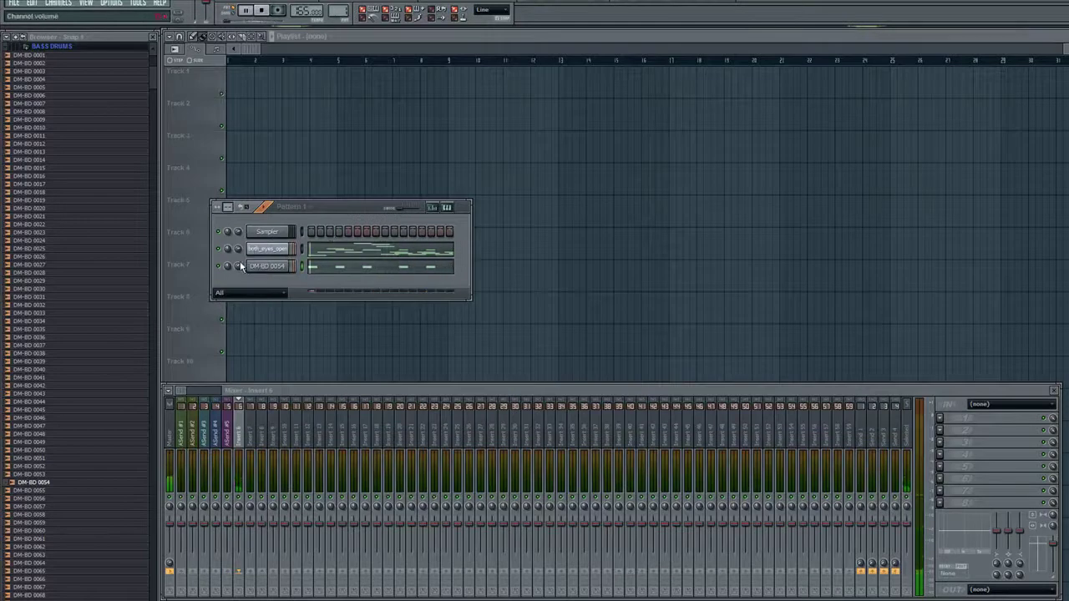
Route the DM-BD 0054 channel to mixer Insert 6 and load Fruity Parametric EQ 2 in that insert's fourth effect slot
click(274, 266)
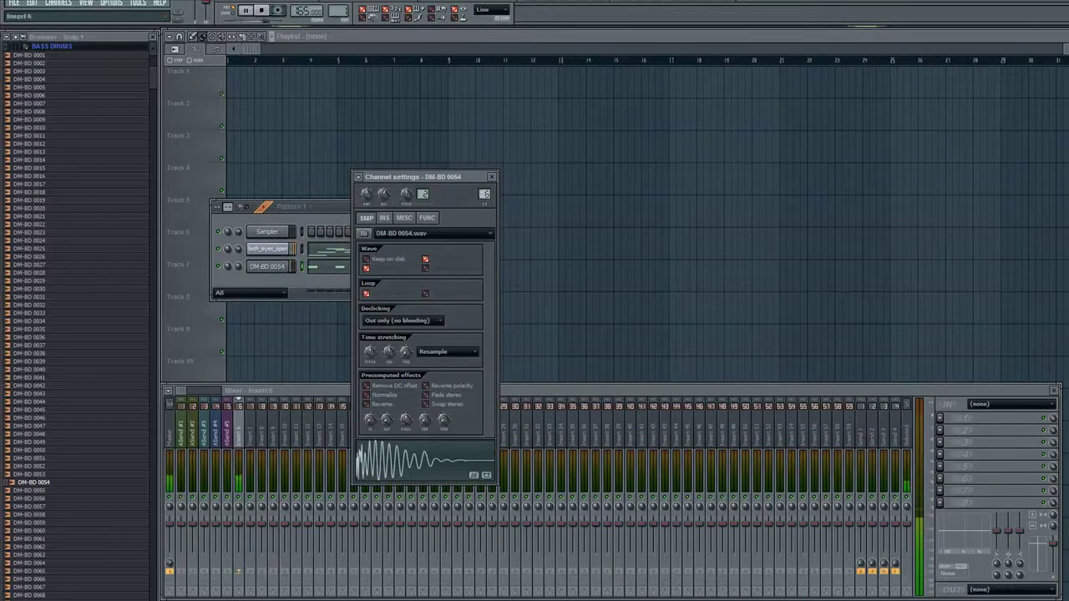
click(492, 177)
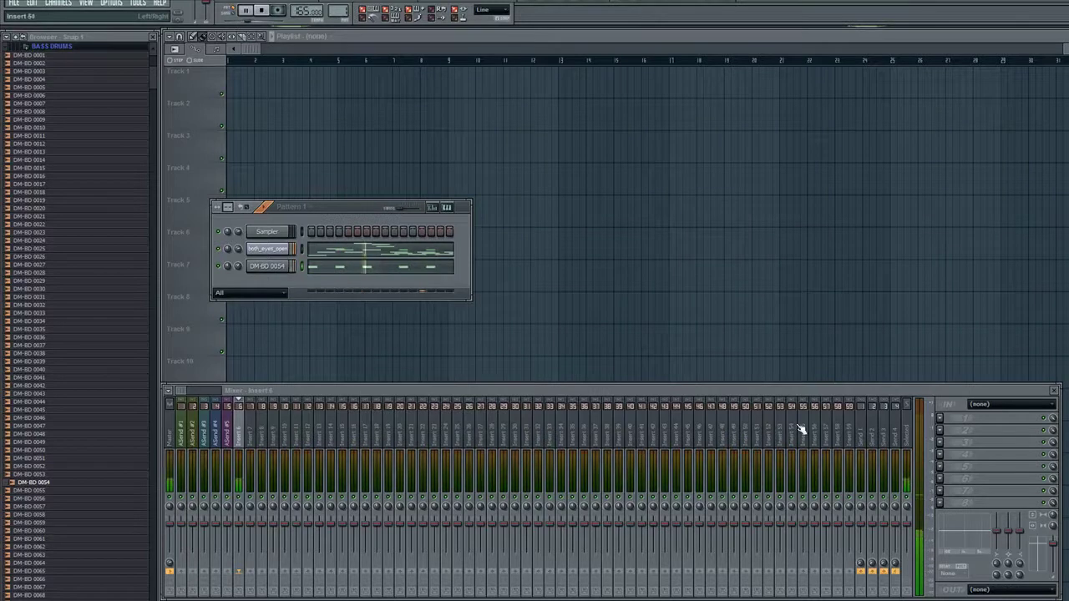
click(941, 458)
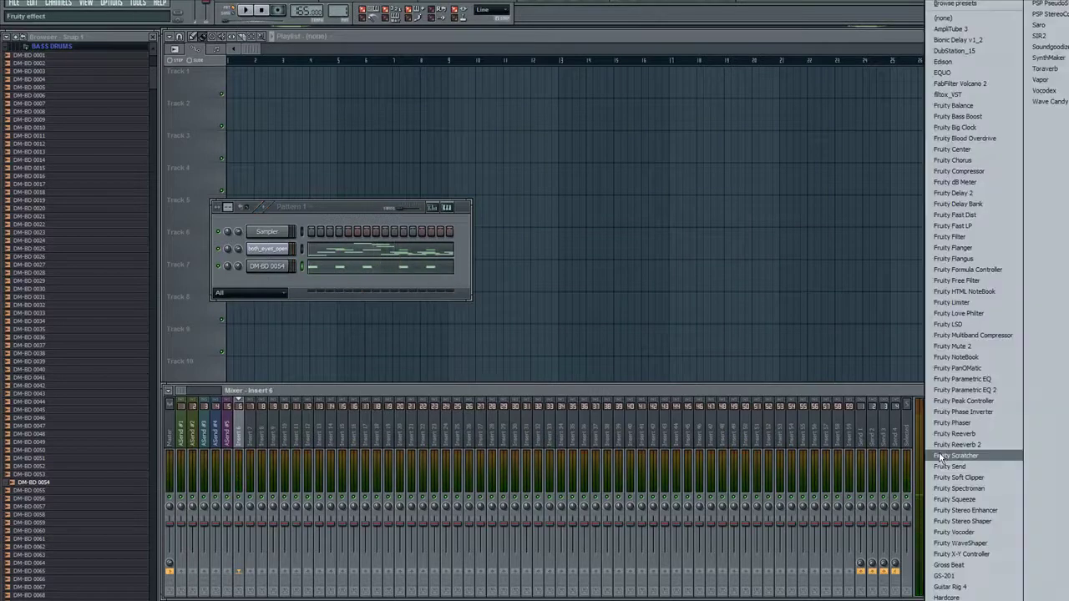
click(961, 390)
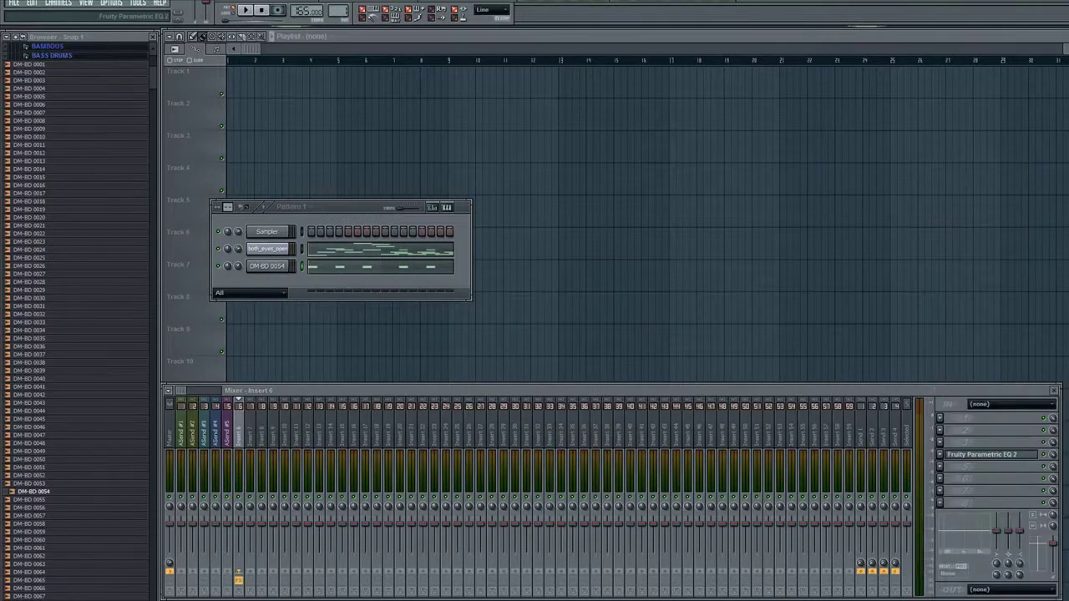
Make EQ band 1 a high-pass filter, raise band 5 by about 3.8 dB at about 10036 Hz, and close the EQ
right_click(331, 296)
mouse_move(336, 324)
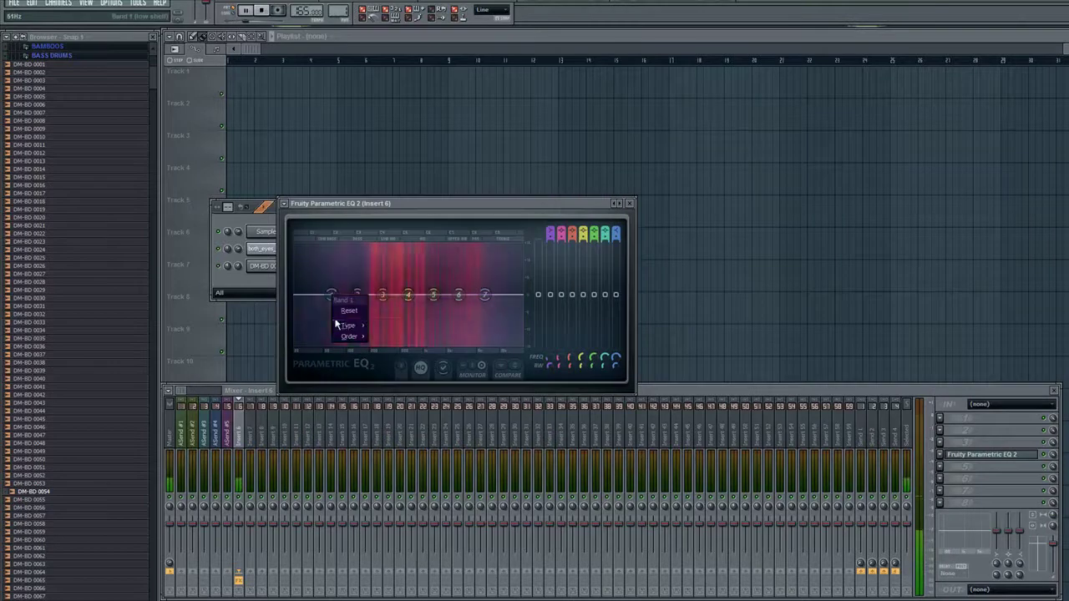
click(395, 355)
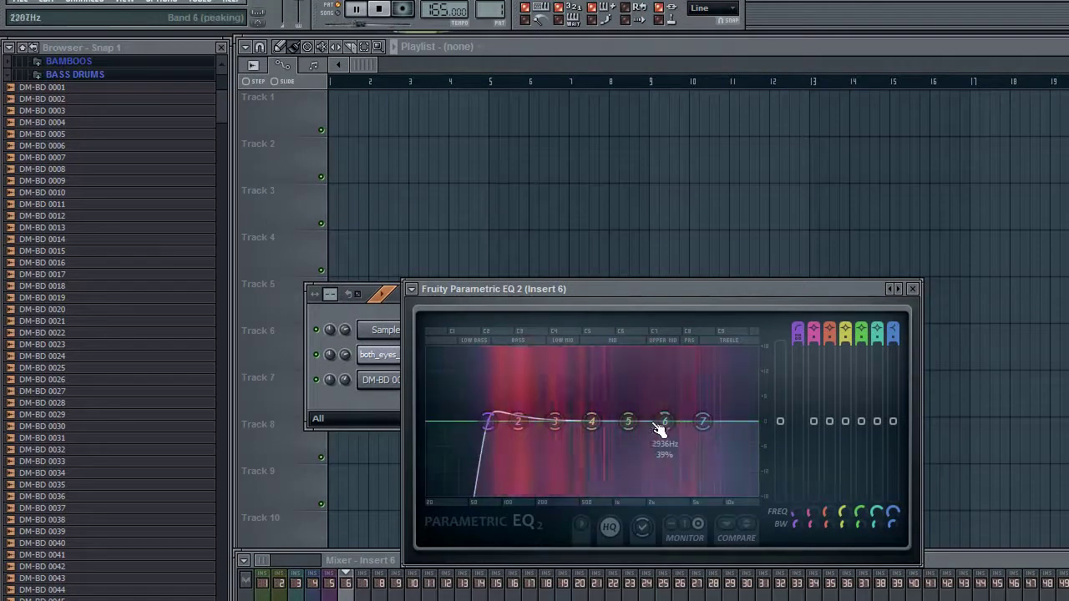
drag(637, 421, 730, 405)
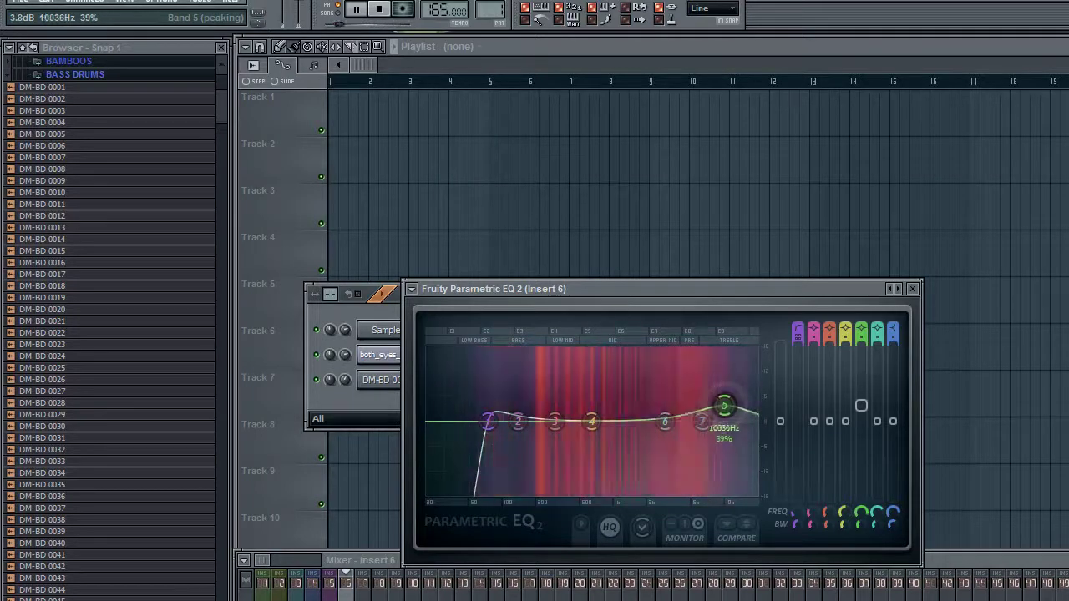
click(913, 289)
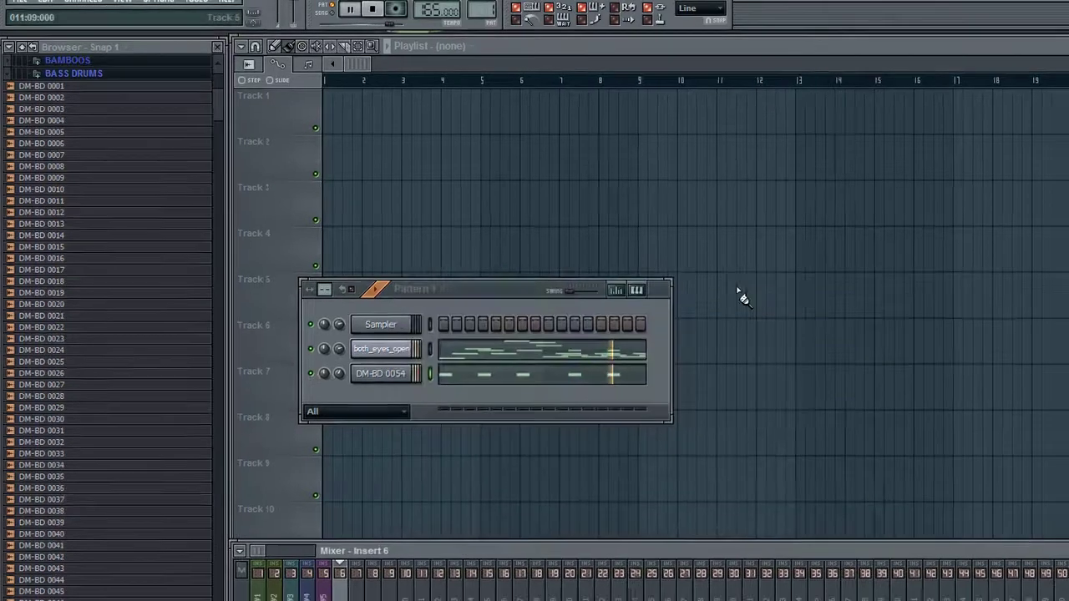
key(F9)
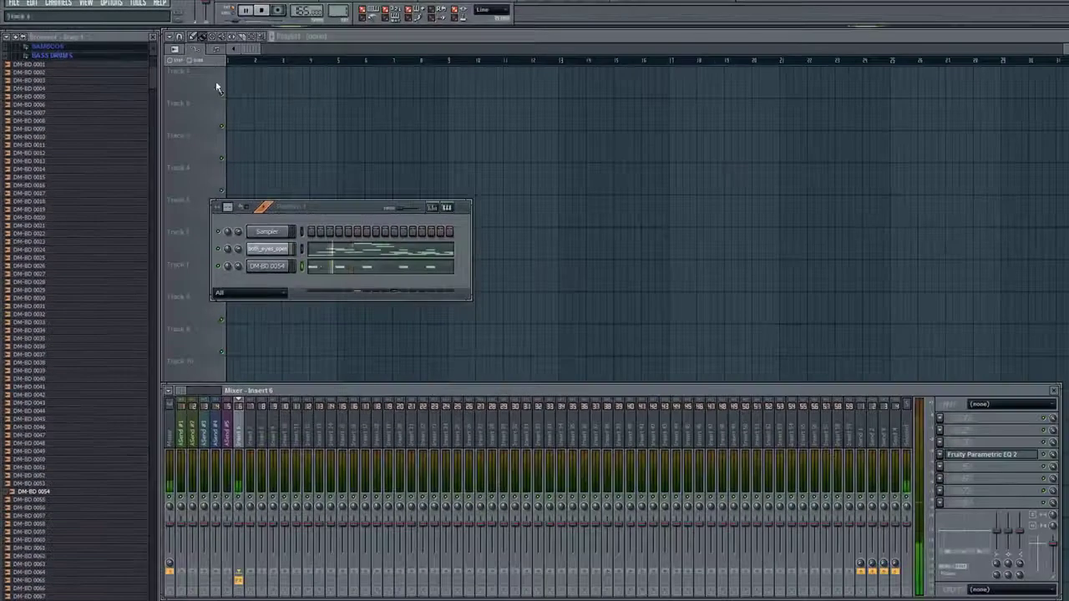
Browse from BASS DRUMS to the TAMBOURINES sample folder and open DM-TAM 058 in a new sampler channel
click(71, 55)
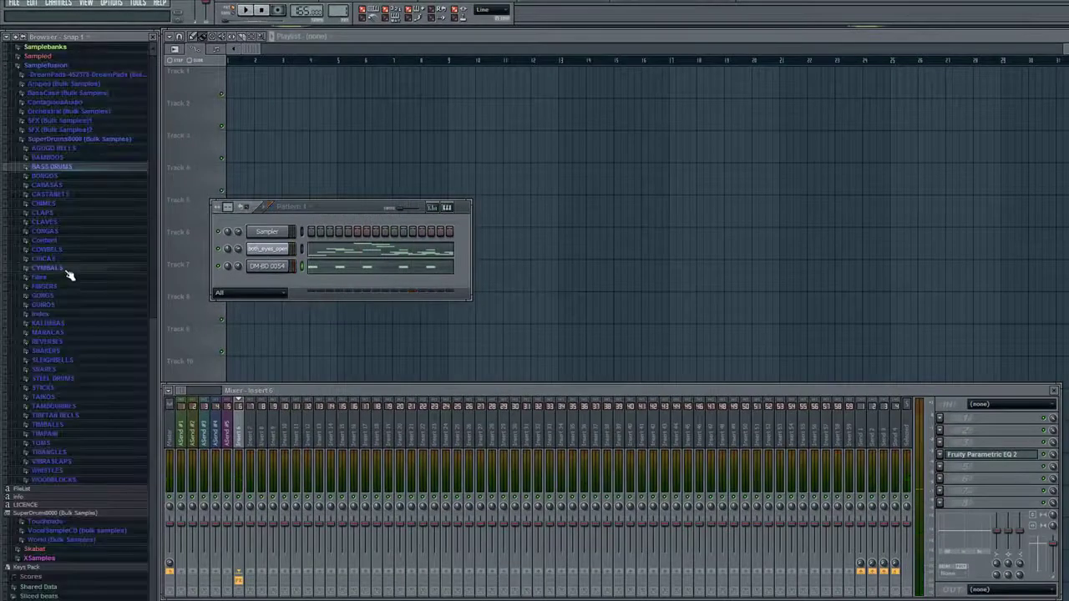
click(78, 409)
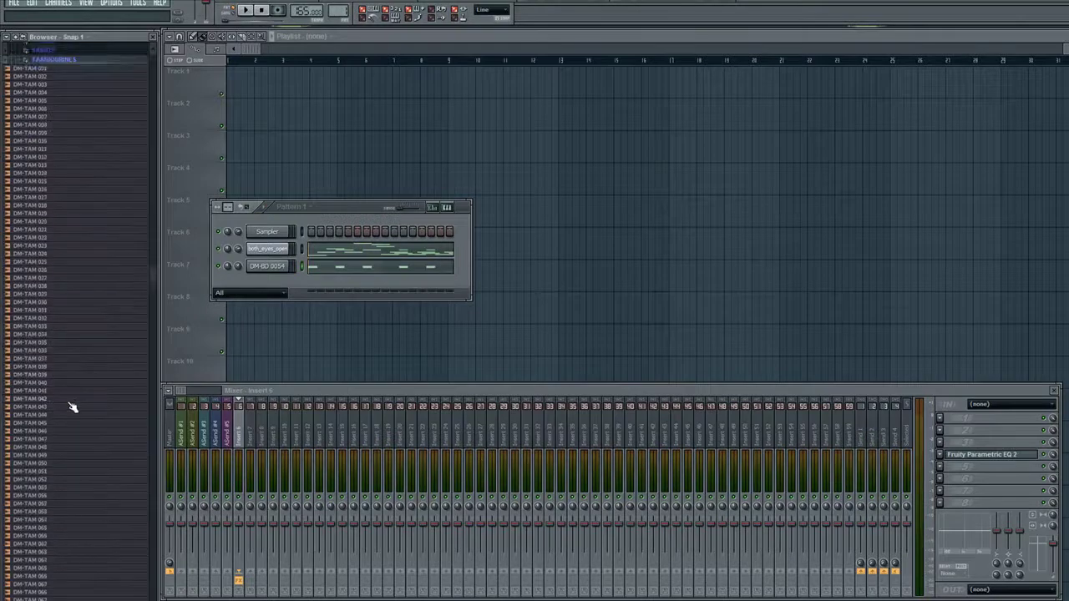
click(77, 386)
scroll(72, 401, down, 1)
right_click(70, 378)
click(119, 409)
Fill every second step of DM-TAM 058 and lower the velocity of steps 3, 7 and 11 to about 61%
right_click(267, 288)
click(321, 369)
click(445, 208)
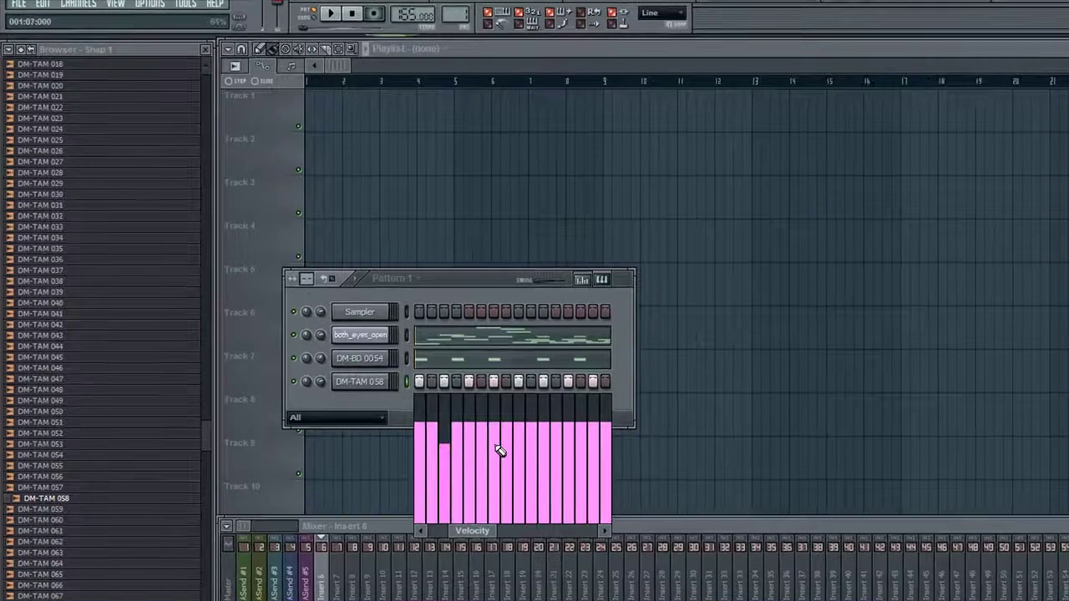
click(494, 443)
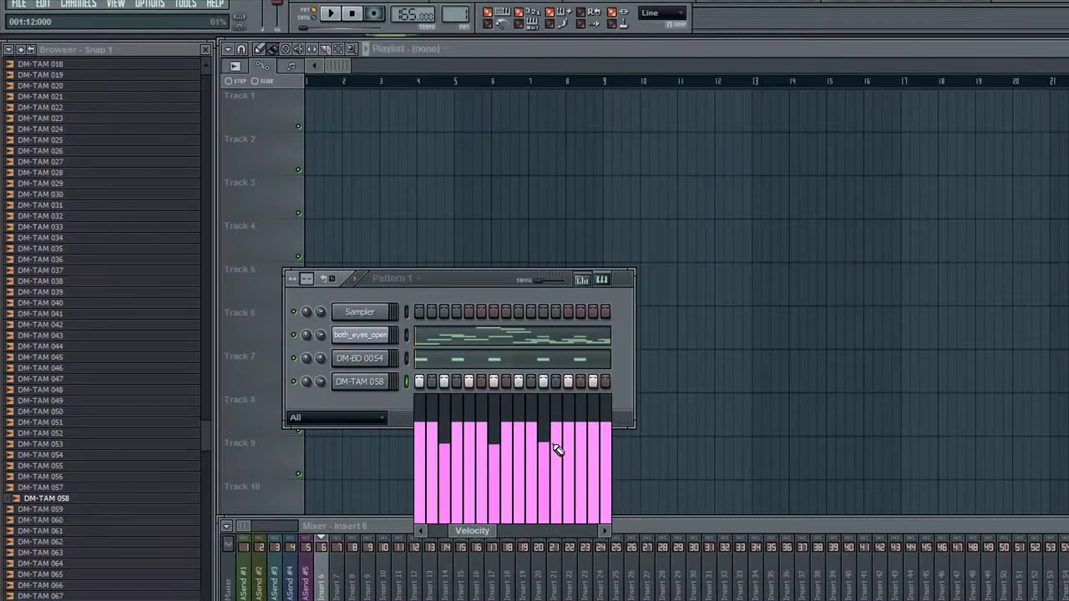
click(582, 281)
Route DM-TAM 058 to mixer Insert 7, clear its cut groups and close the channel settings with the pattern playing
click(384, 384)
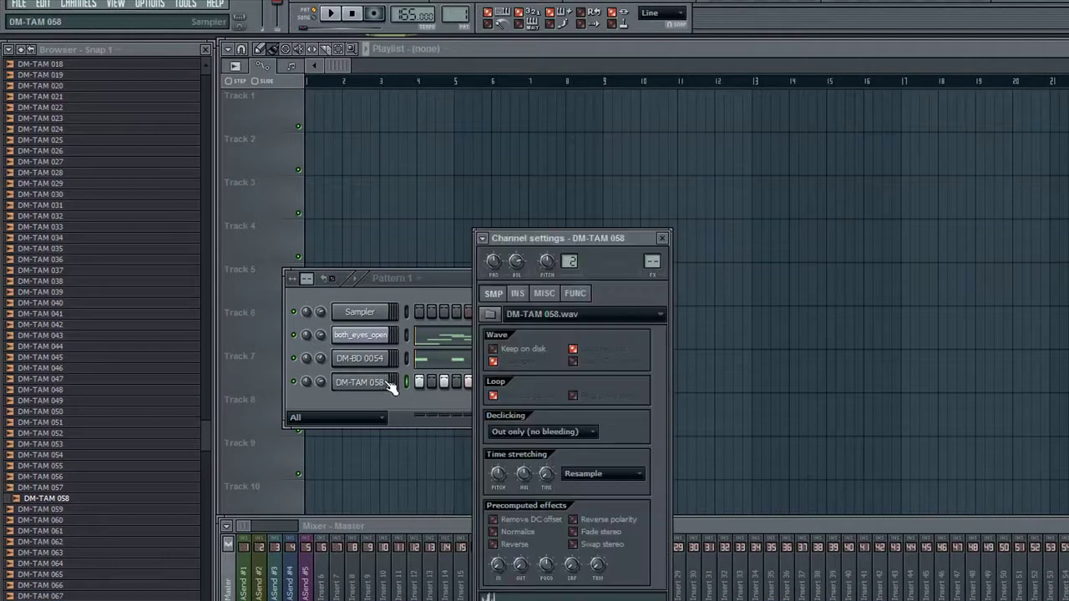
drag(649, 269, 648, 250)
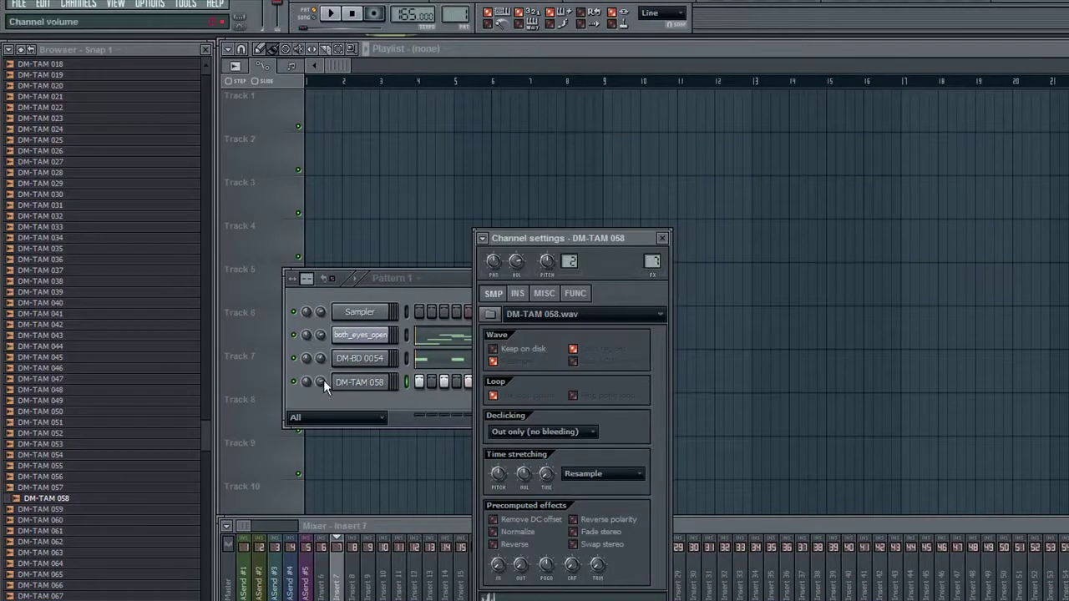
click(543, 294)
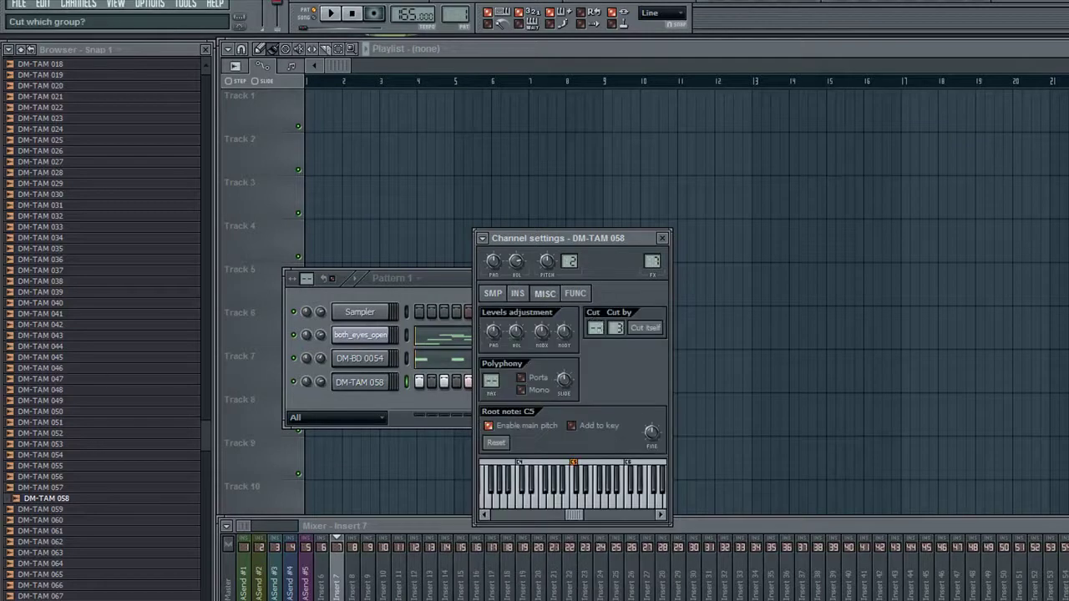
key(space)
click(662, 238)
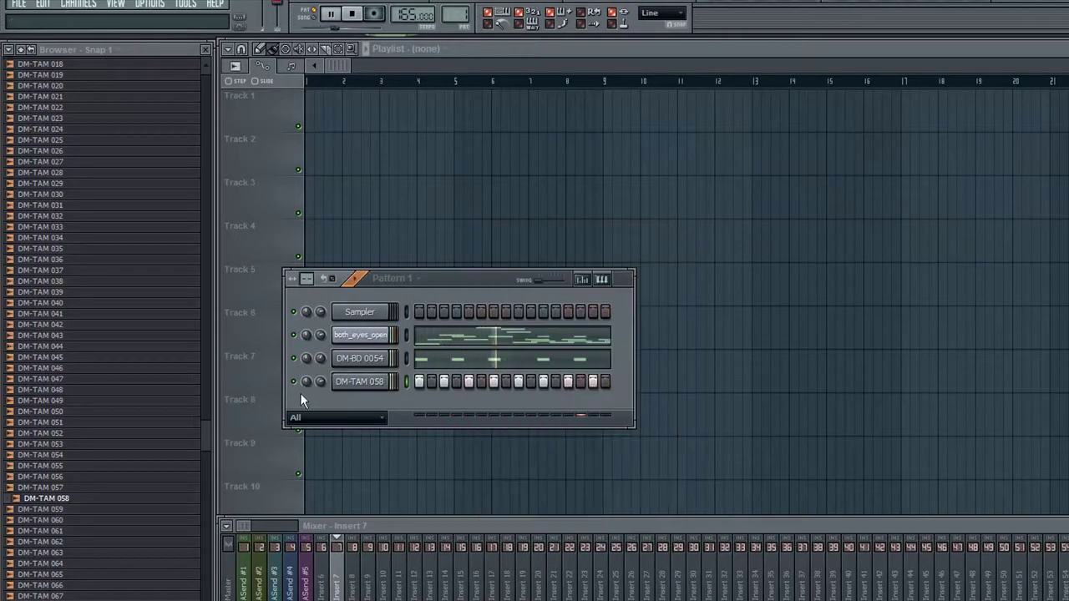
Turn on step sequence repeat for the pattern and set the root note of DM-TAM 058 to A#4
click(334, 279)
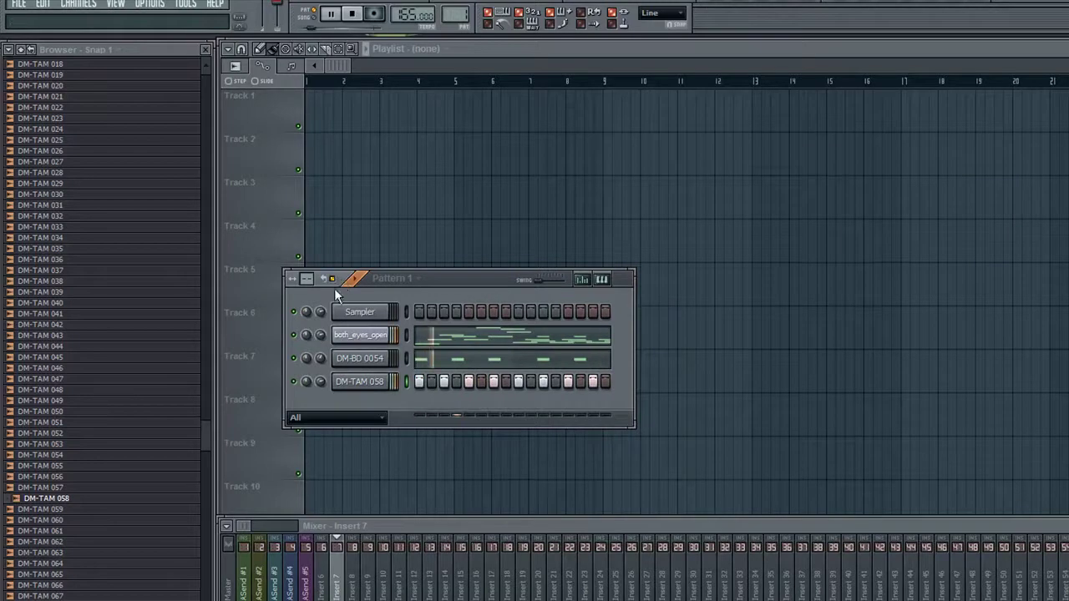
click(345, 381)
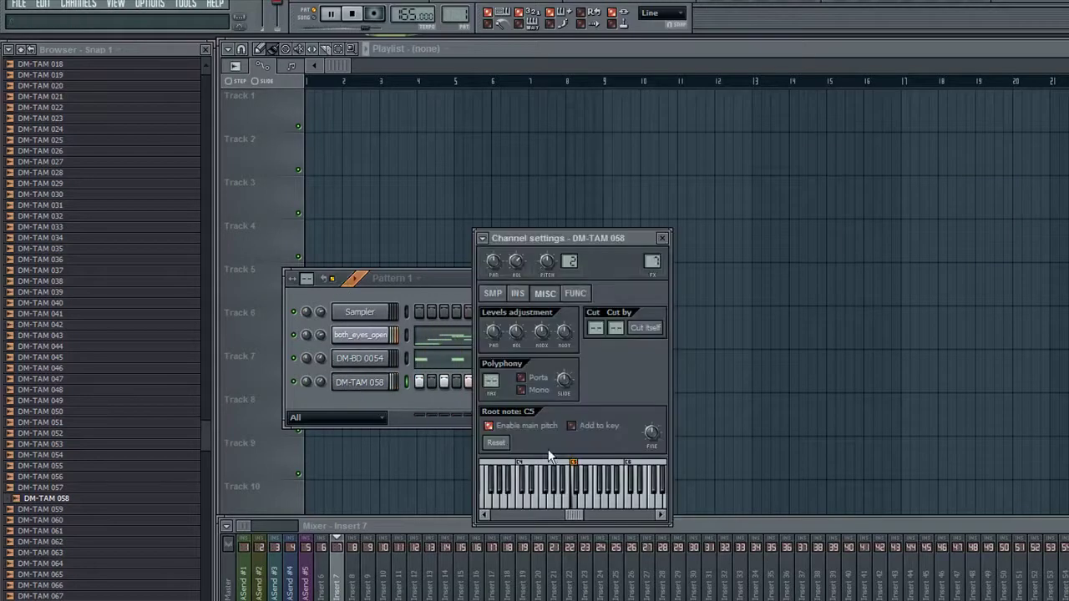
click(663, 238)
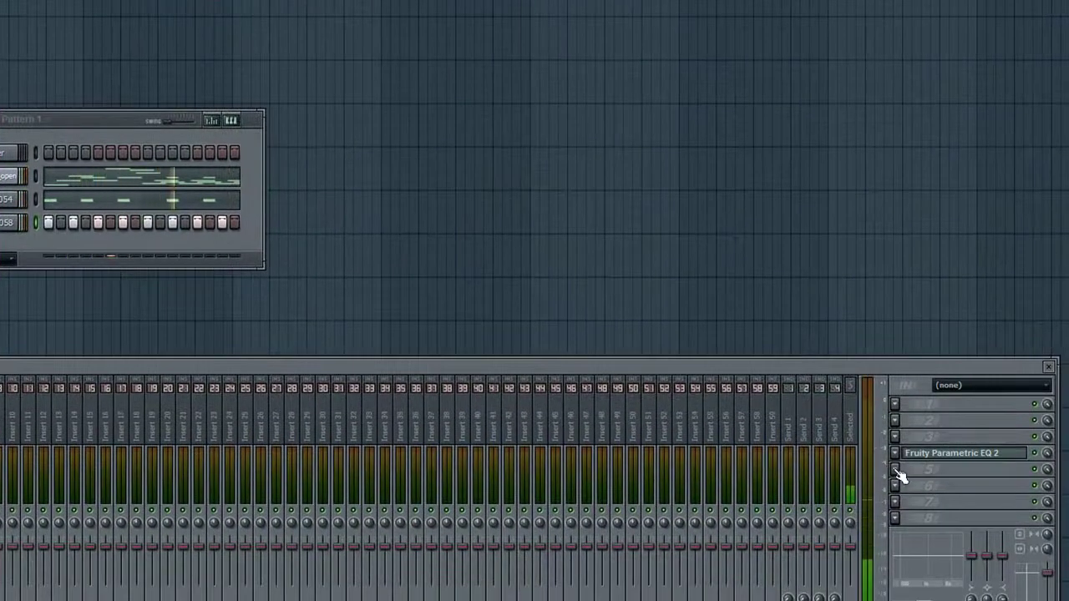
Add a Fruity Peak Controller in the fifth effect slot of Insert 6, after the EQ, and close its window
click(900, 475)
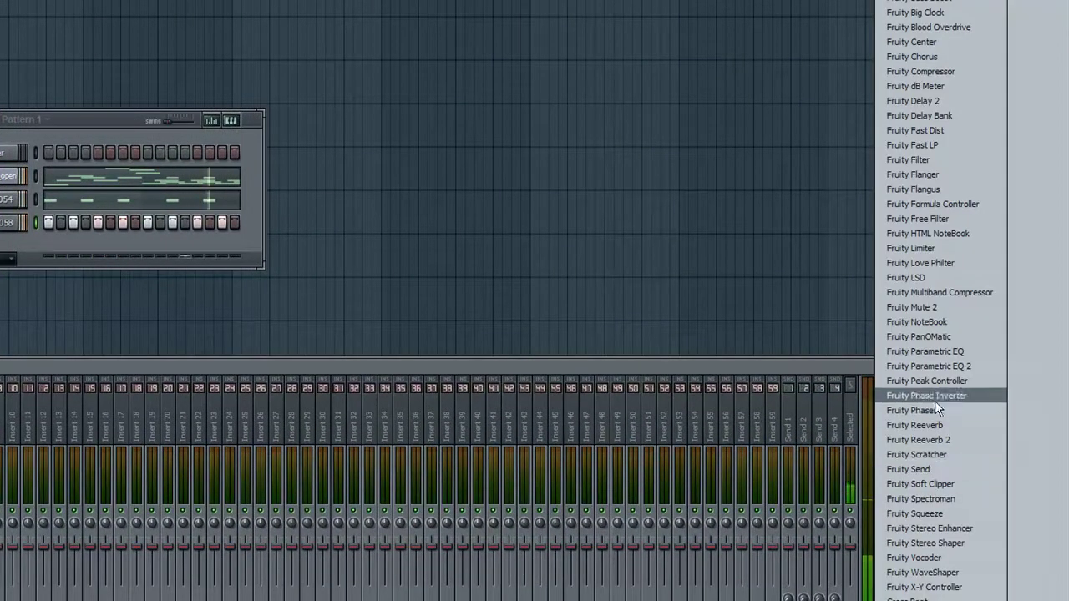
click(902, 377)
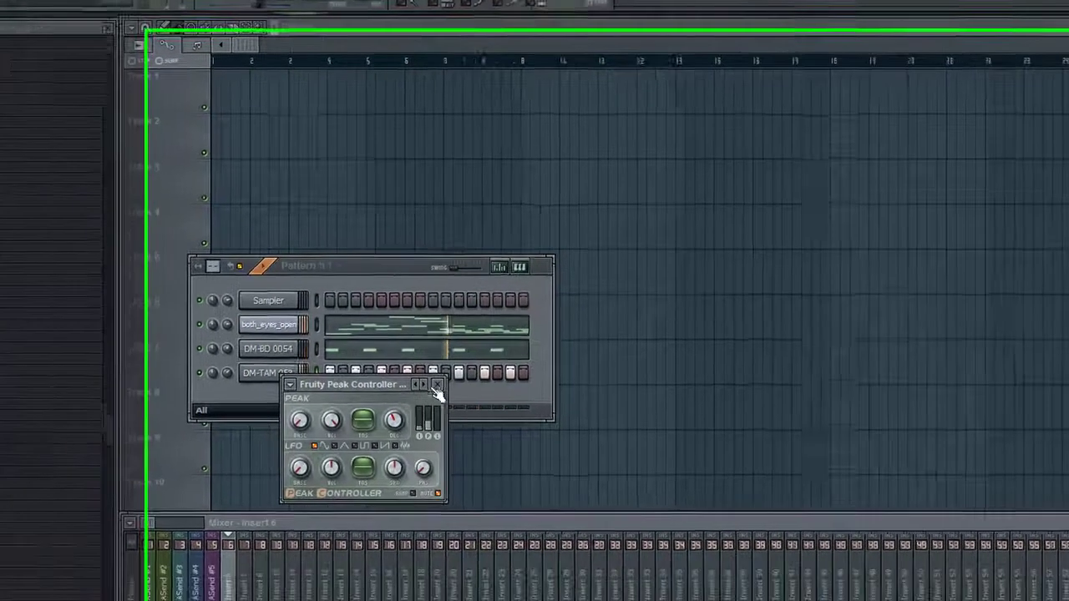
click(563, 423)
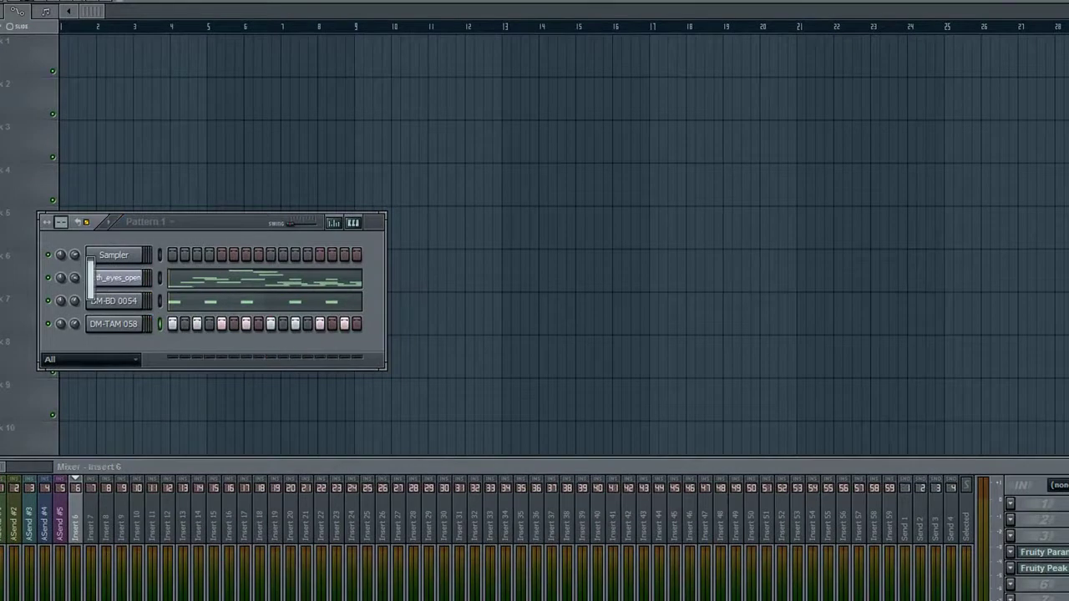
Load Fruity PanOMatic in the fourth effect slot of mixer Insert 7
click(93, 526)
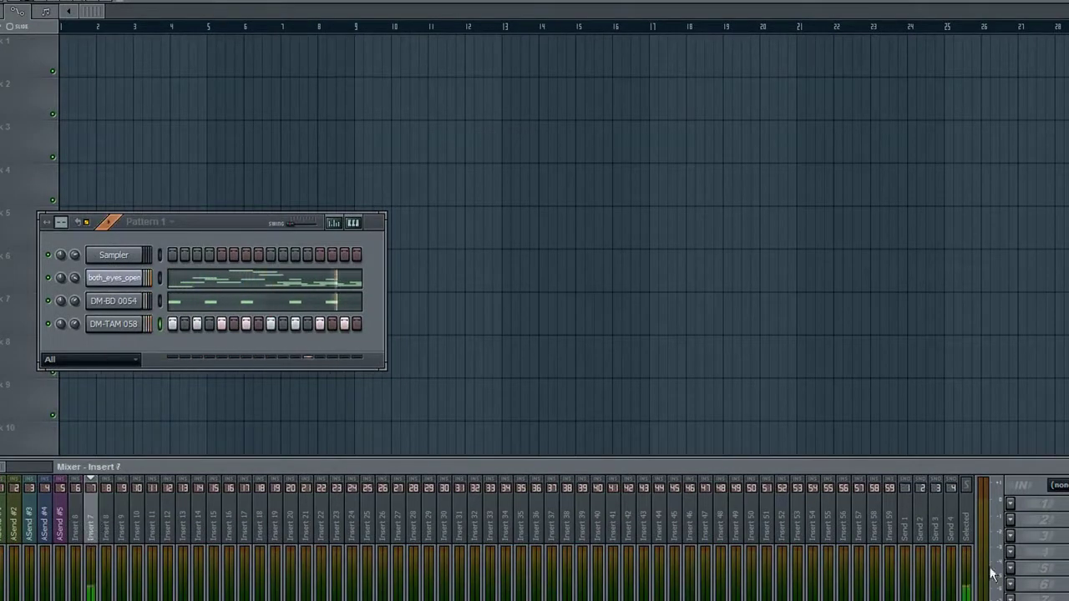
click(1011, 552)
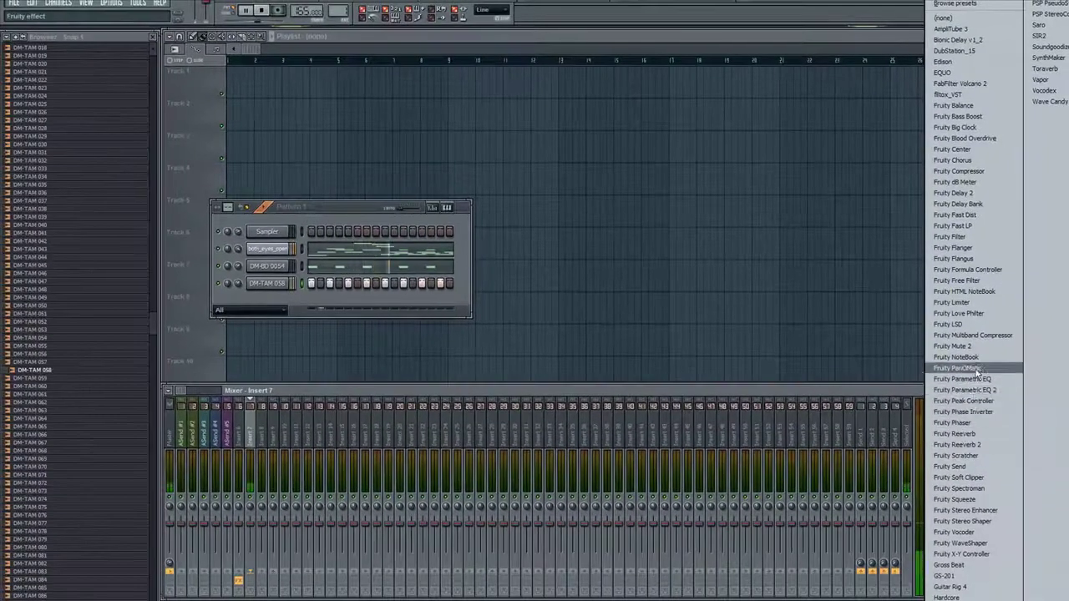
click(976, 369)
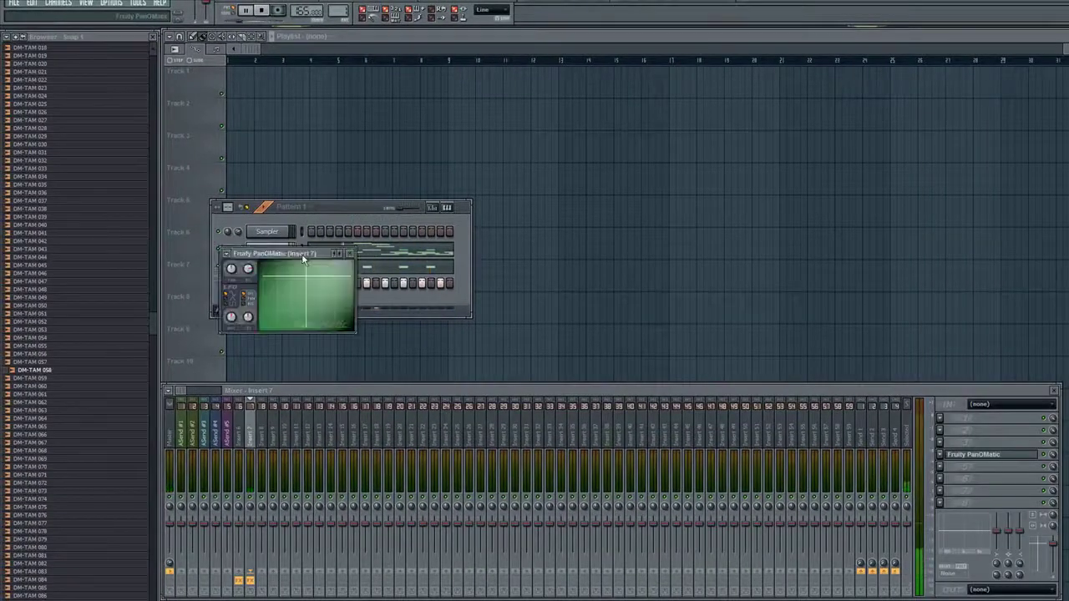
Link the PanOMatic volume to the internal controller Peak ctrl (Insert 6) - Peak
right_click(378, 311)
click(413, 396)
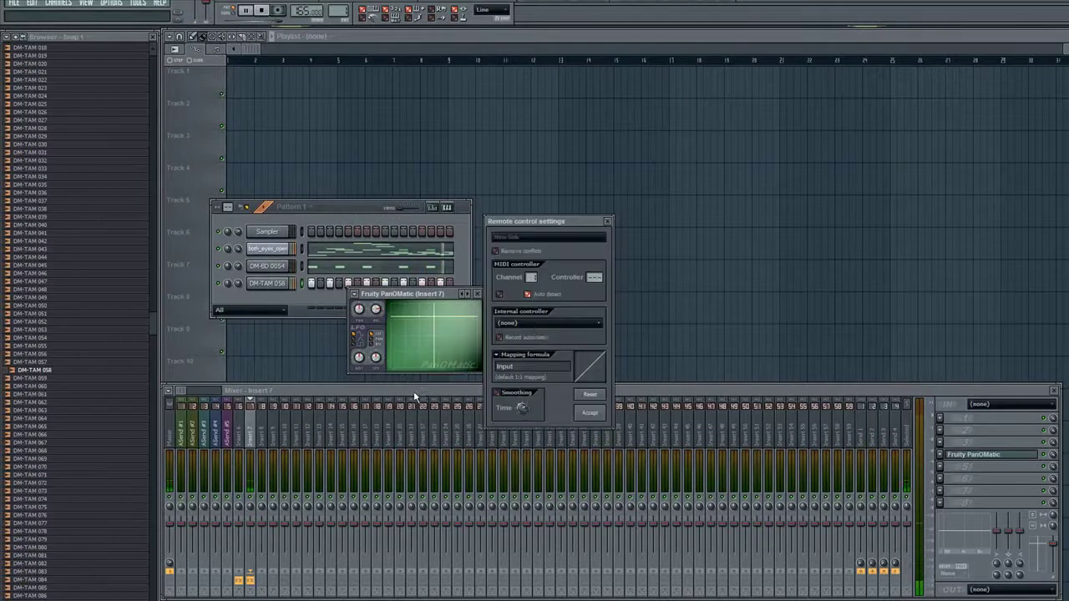
click(533, 324)
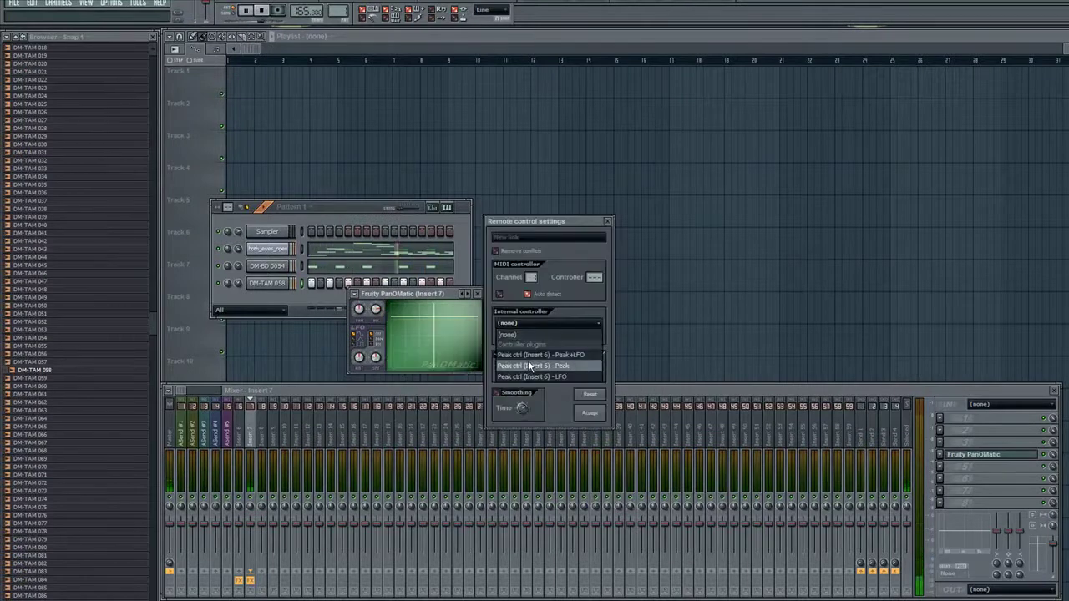
click(530, 367)
click(584, 413)
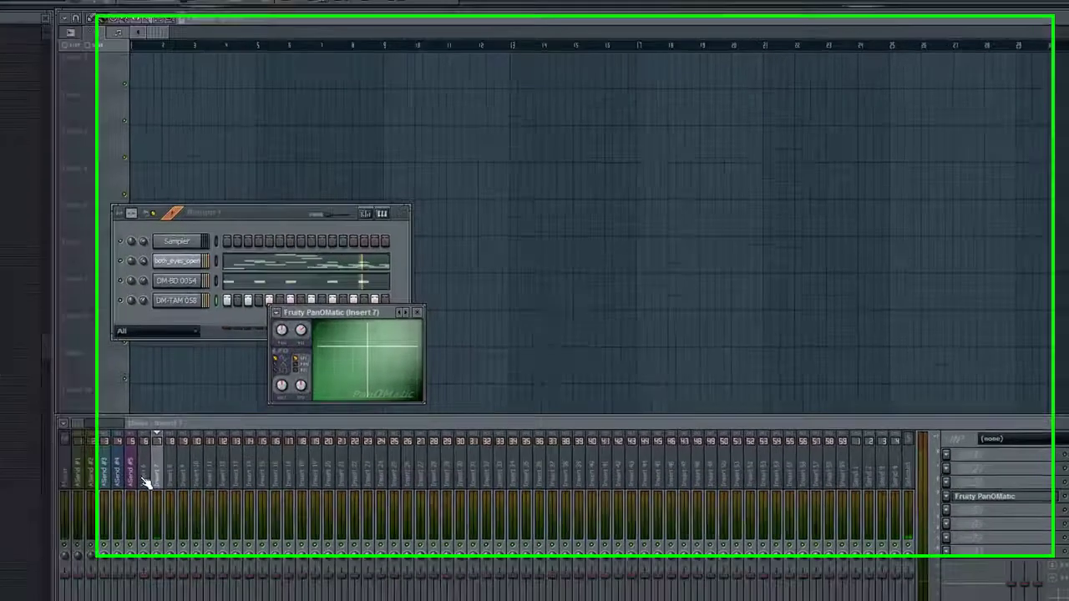
Reopen the Fruity Peak Controller on Insert 6, turn off its mute option and close it
click(239, 442)
click(1011, 554)
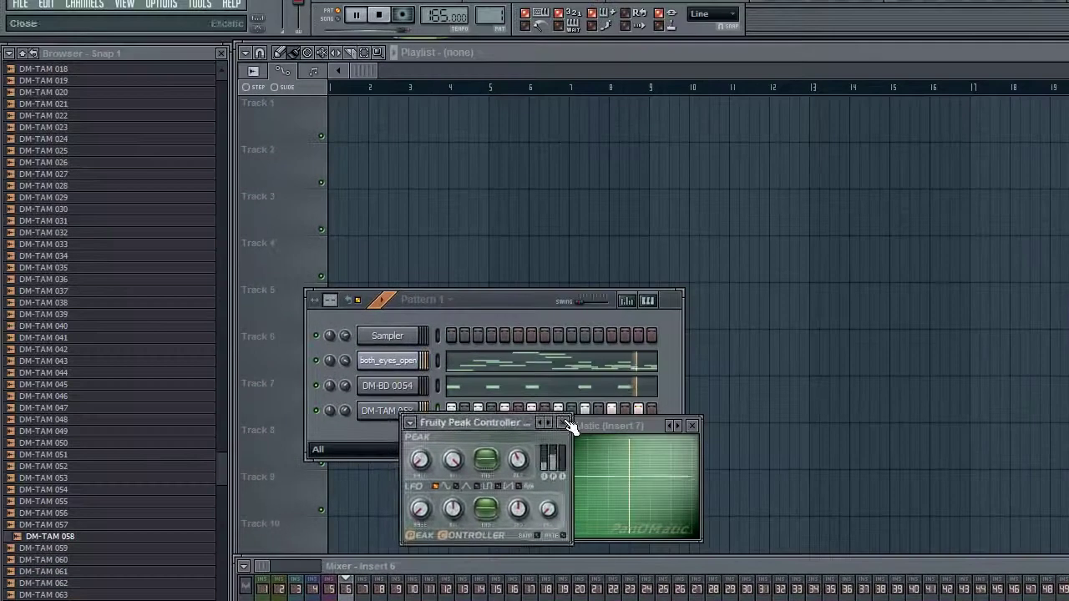
click(363, 364)
Check the miscellaneous channel settings of DM-TAM 058 and close them along with the PanOMatic window
click(202, 353)
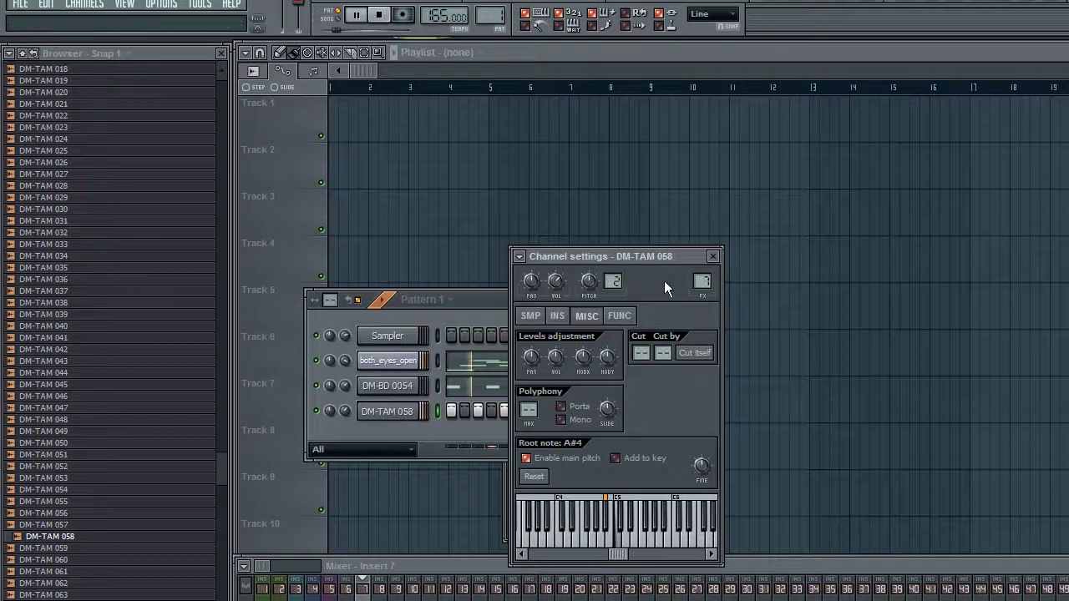
click(713, 257)
click(572, 352)
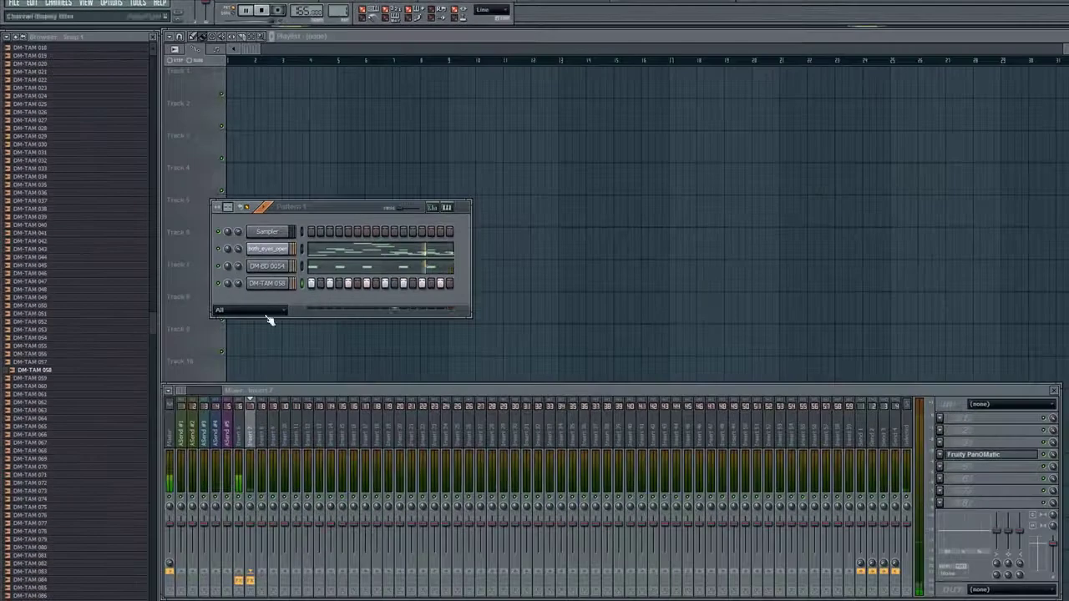
Browse the SuperDrums8000 samples to the closed hi-hats inside the CYMBALS > HI-HATS folder
drag(182, 392, 154, 173)
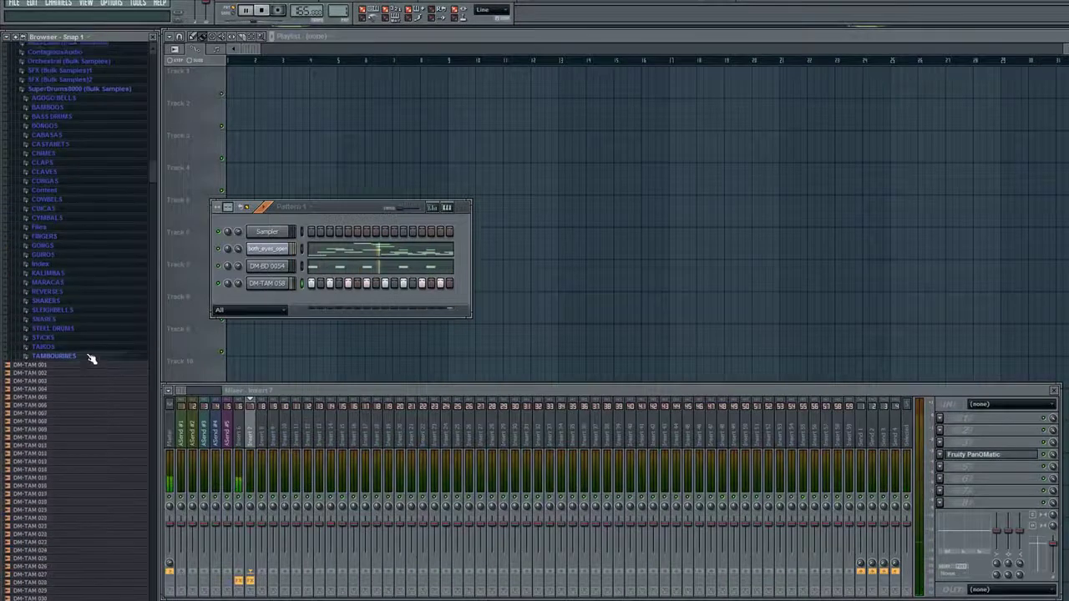
click(89, 358)
click(72, 268)
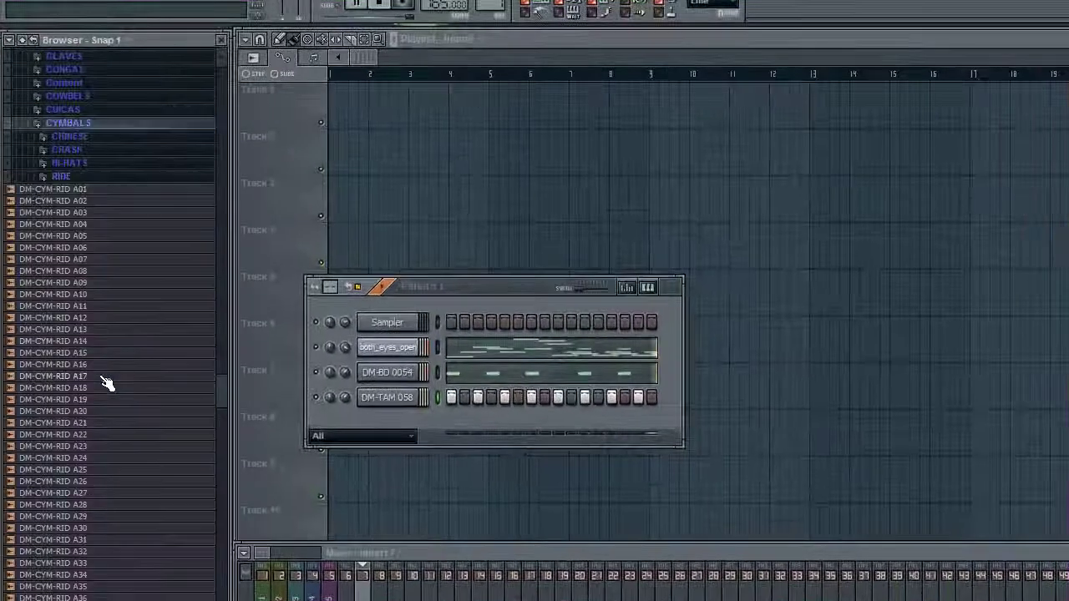
scroll(117, 292, down, 3)
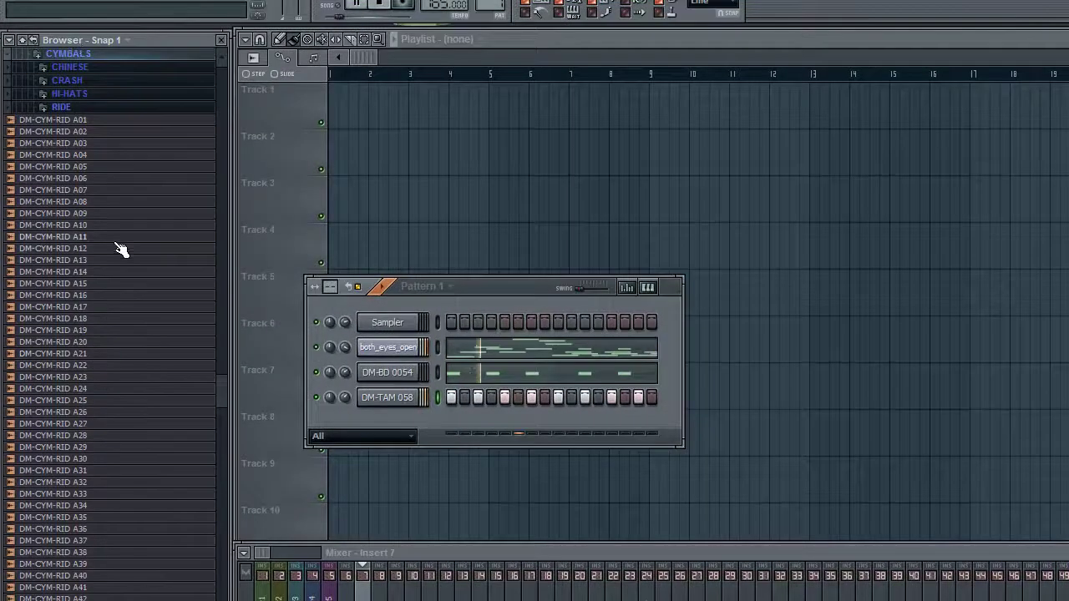
click(87, 95)
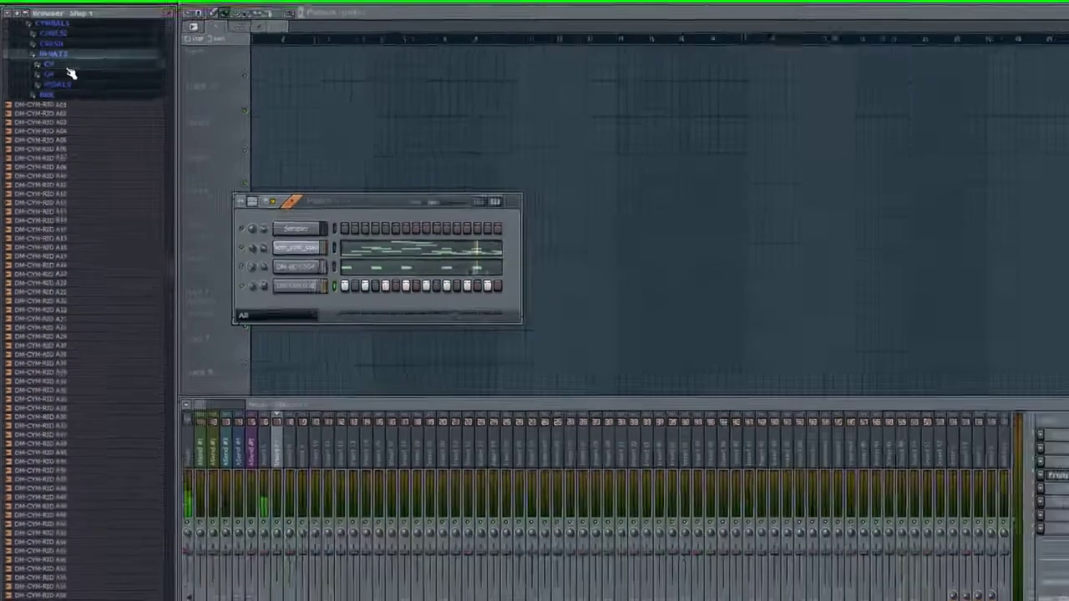
click(84, 100)
Audition the closed hi-hat samples and add DM-HH-CLO B168 as a new channel
drag(214, 371, 214, 384)
drag(161, 274, 119, 437)
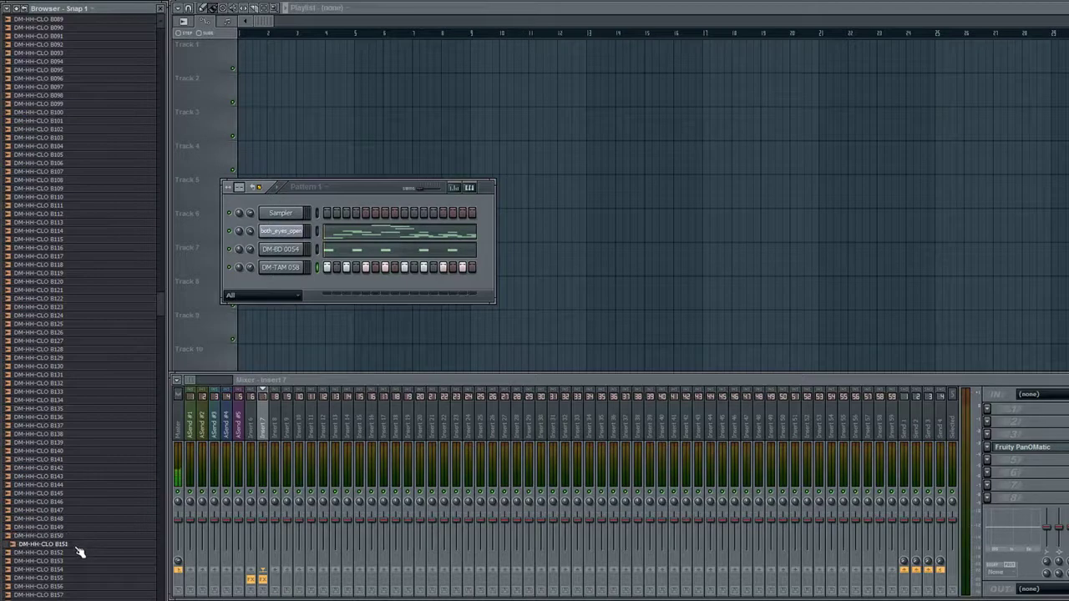
scroll(75, 513, down, 5)
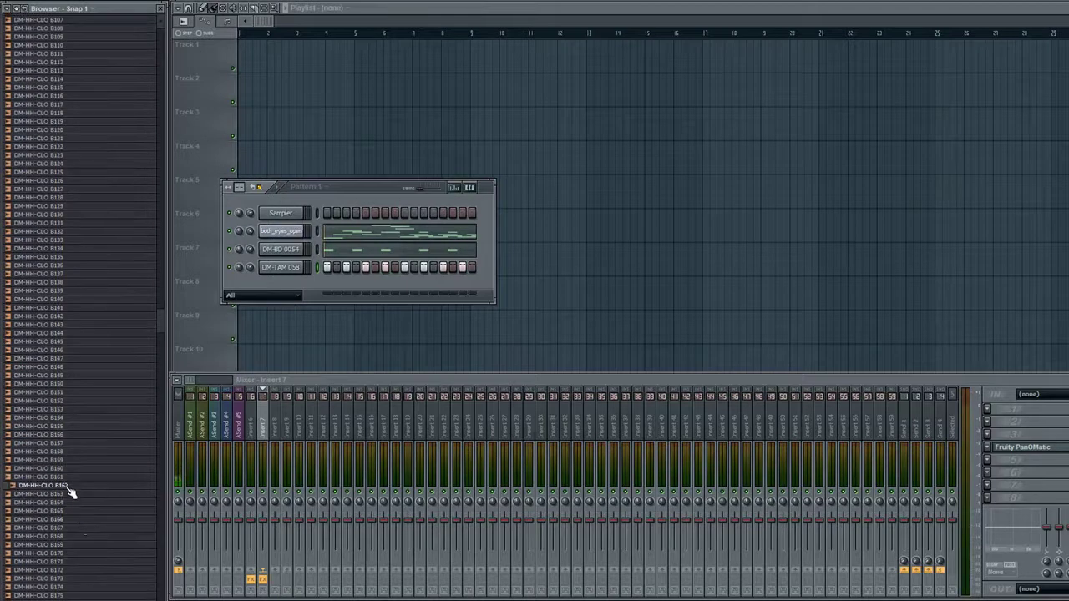
right_click(78, 543)
click(107, 575)
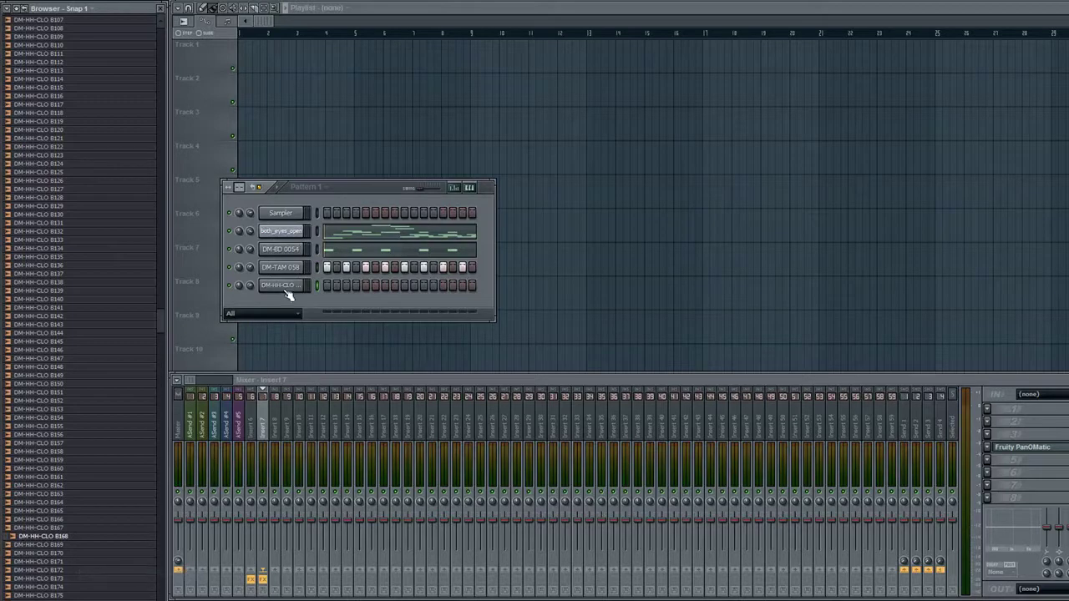
Fill every second step of the DM-HH-CLO B168 channel and check its miscellaneous channel settings during playback
right_click(287, 288)
click(334, 372)
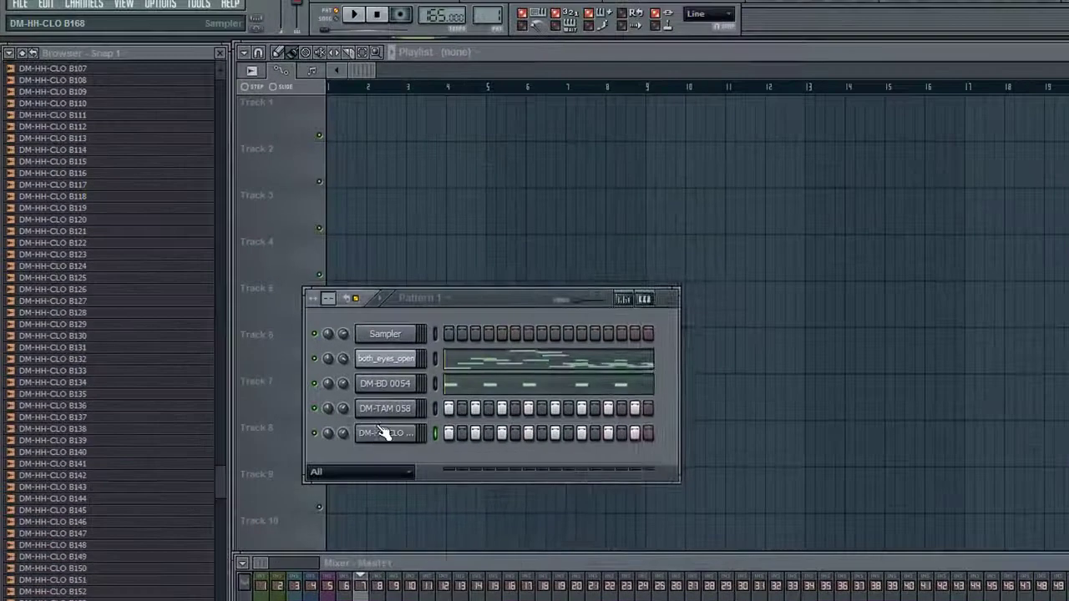
click(375, 412)
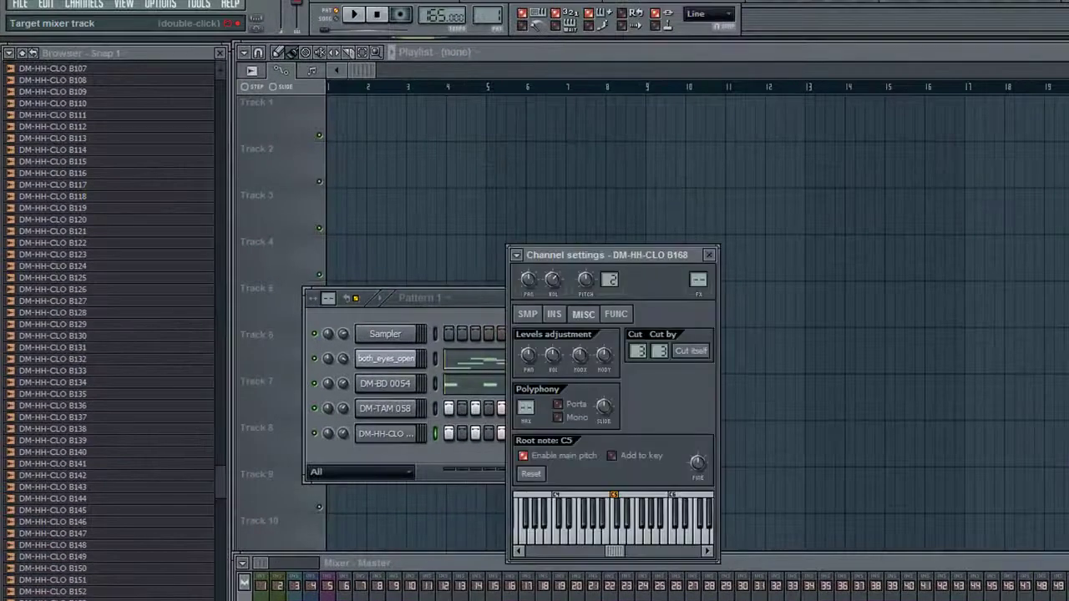
key(space)
click(709, 255)
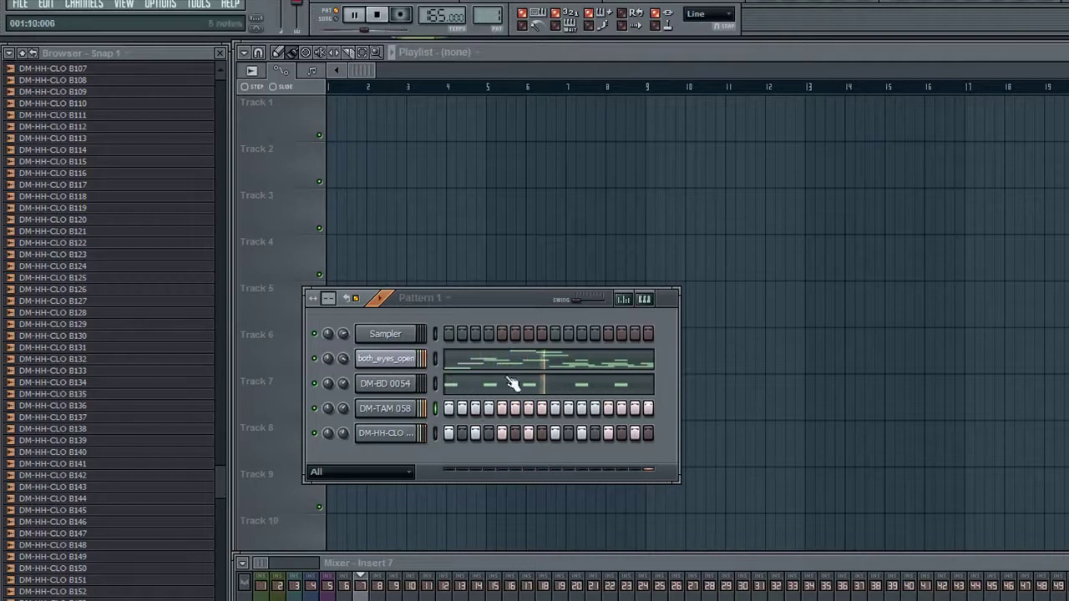
Lower the velocities of the even-numbered DM-TAM 058 steps to roughly 30% in the graph editor and close it
click(626, 300)
click(465, 510)
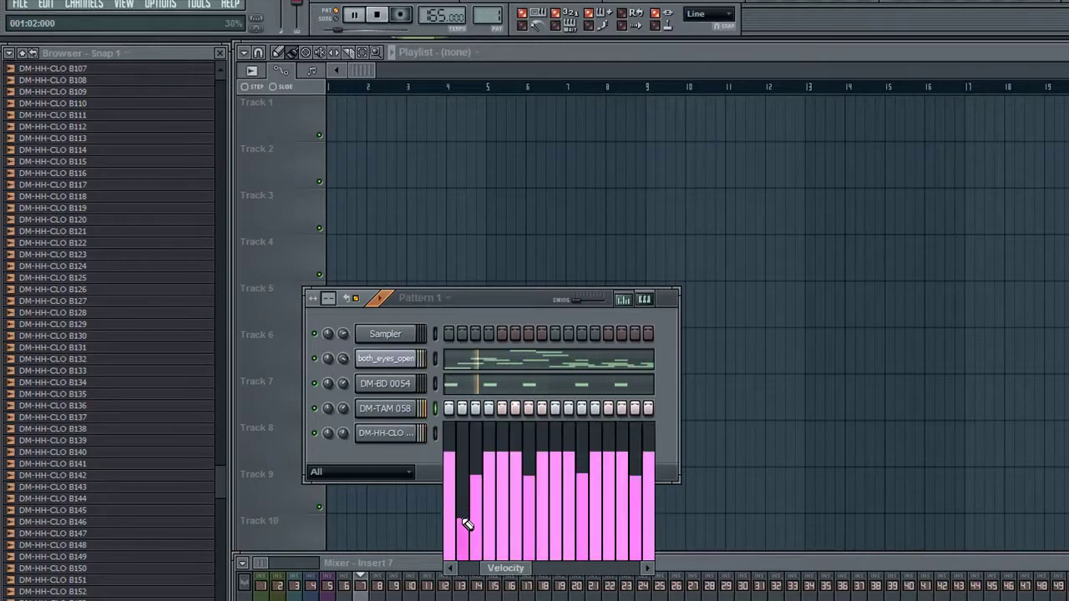
click(516, 519)
click(558, 513)
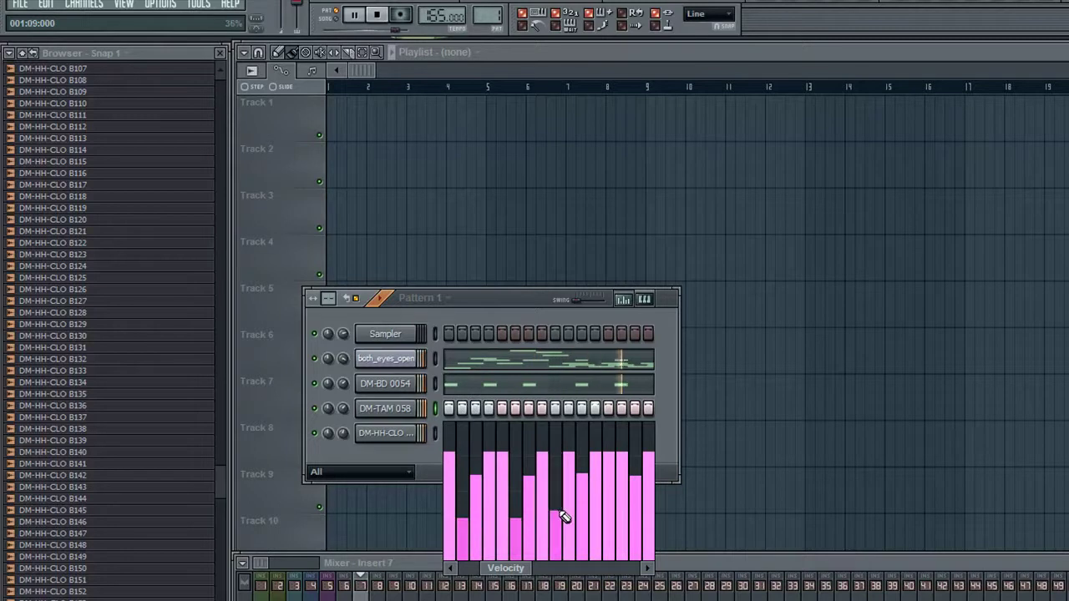
click(568, 524)
click(596, 527)
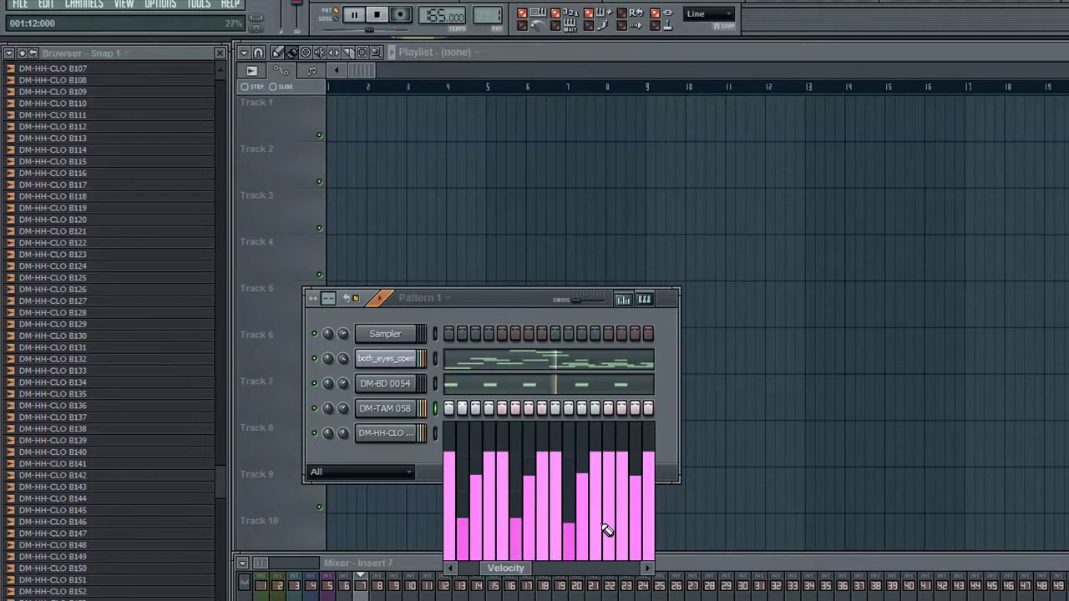
click(622, 529)
click(649, 525)
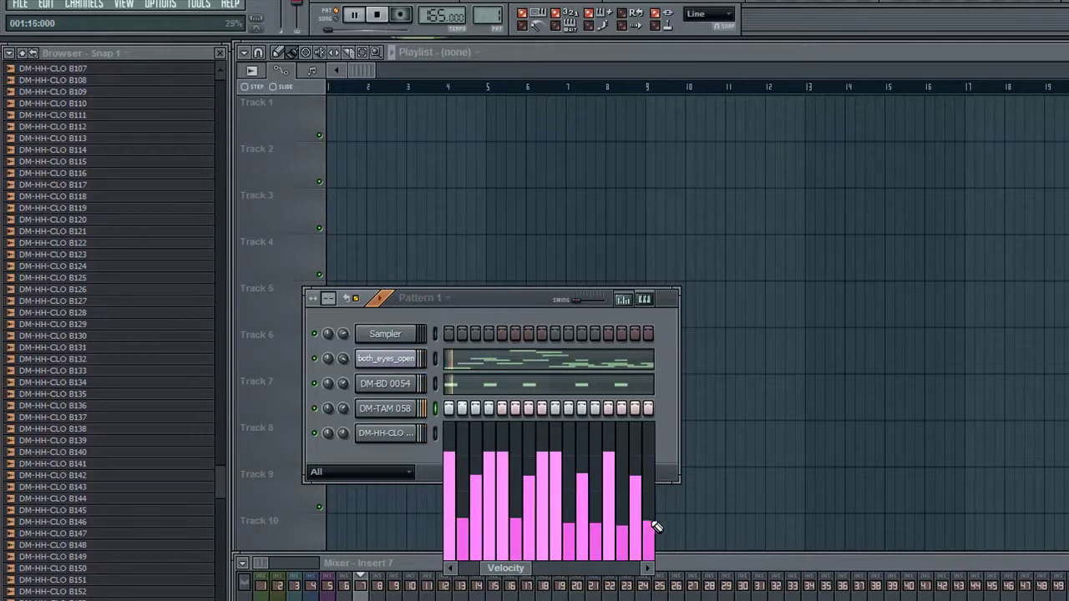
click(492, 509)
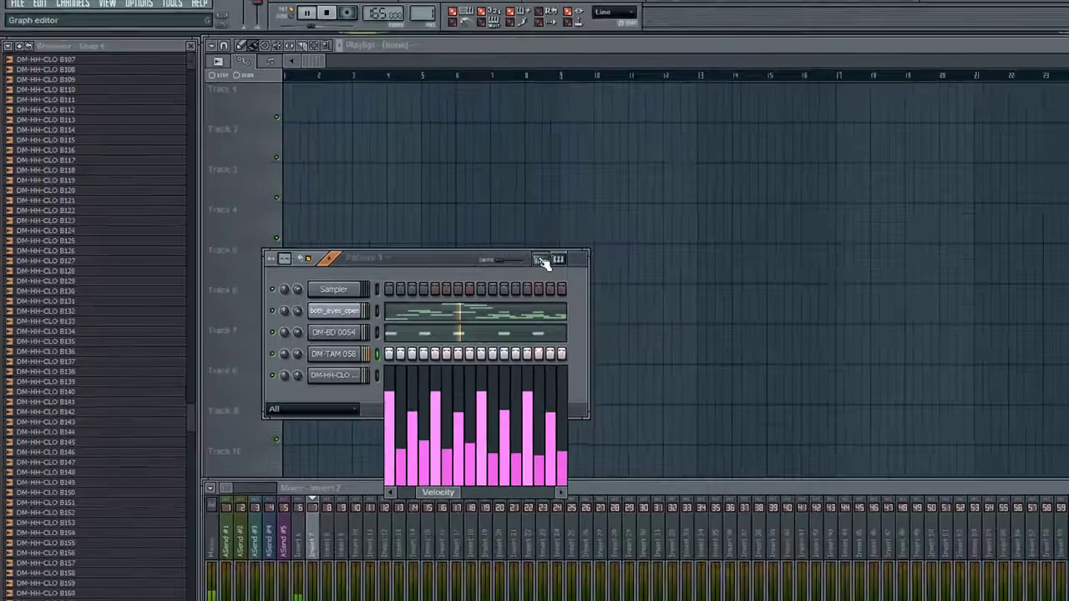
click(625, 299)
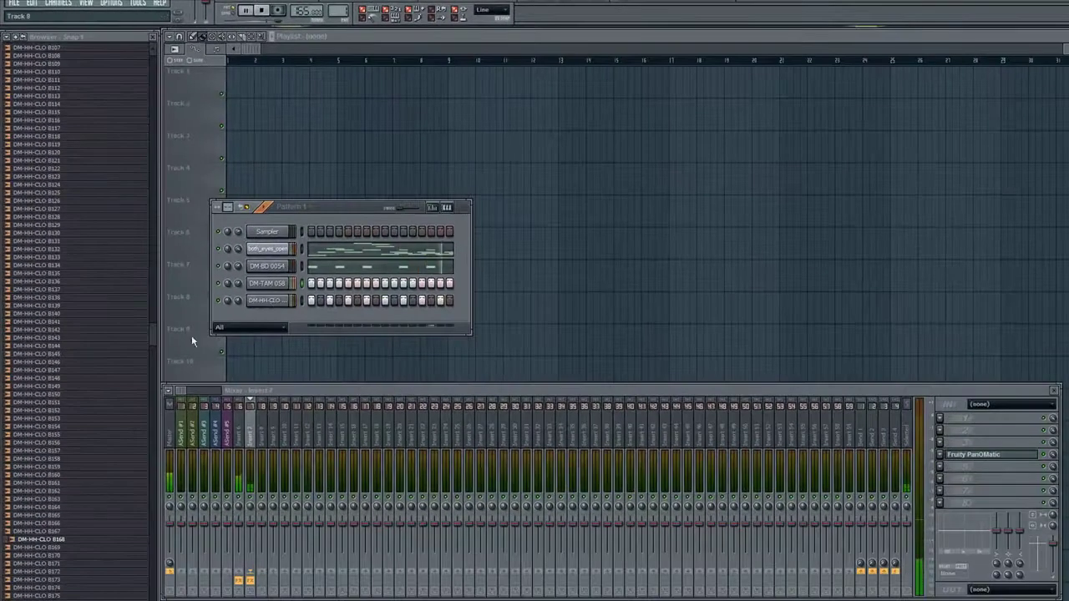
Add the ride cymbal sample DM-CYM-RID A47 as a new channel, place hits on steps 3, 5, 9, 11 and 15, and play the pattern
drag(156, 334, 156, 67)
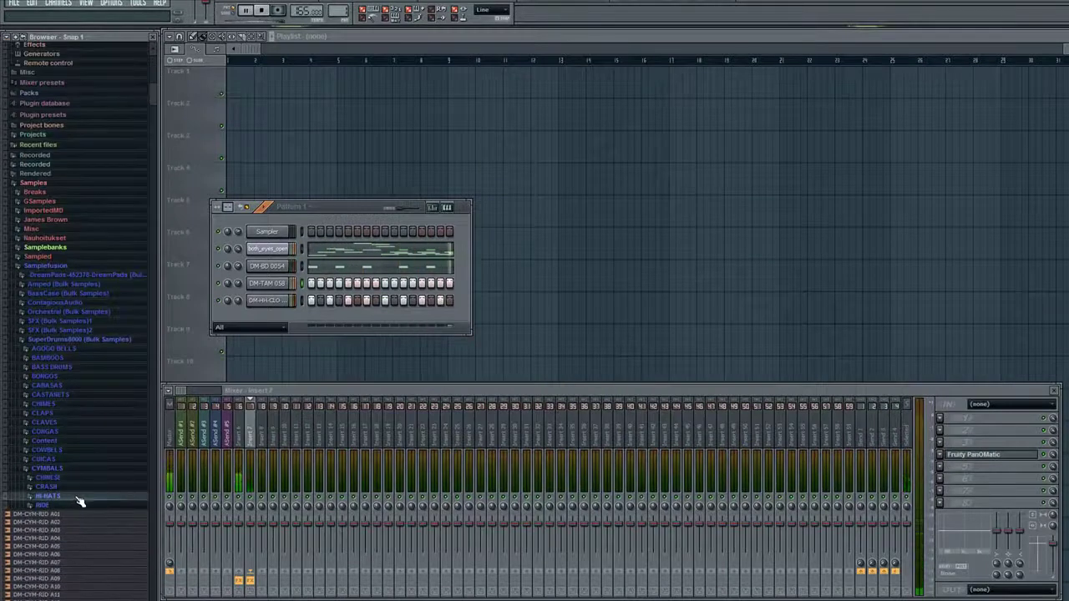
click(79, 496)
scroll(84, 434, down, 13)
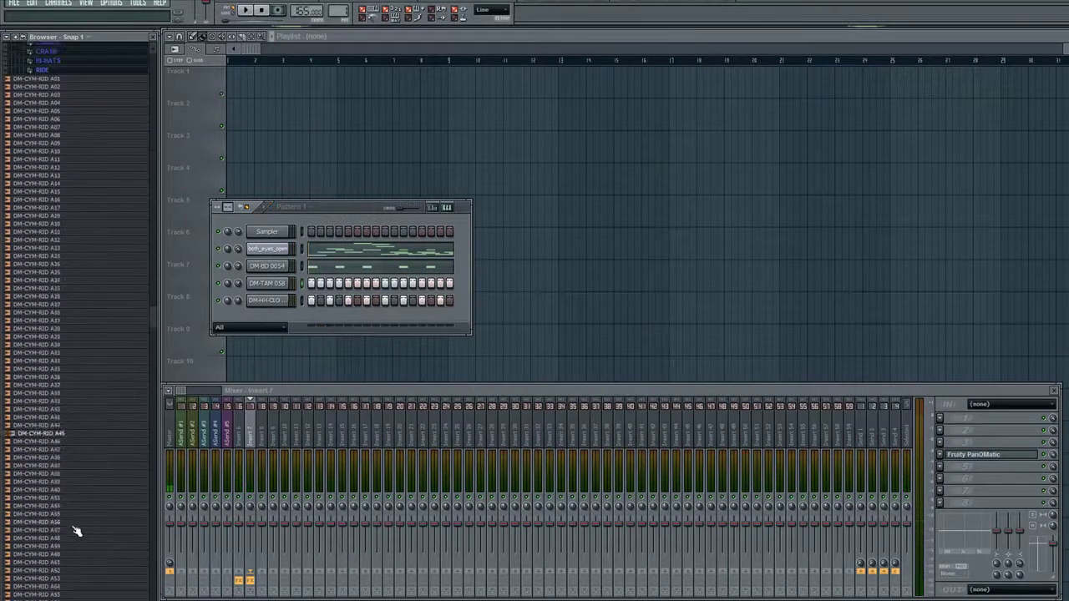
click(50, 377)
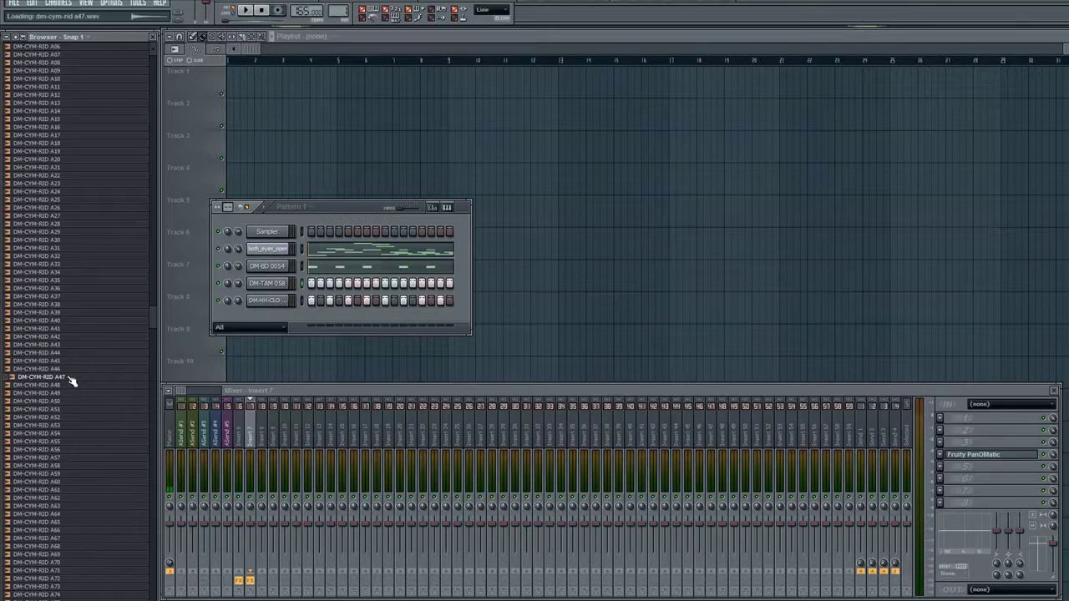
right_click(72, 378)
click(108, 388)
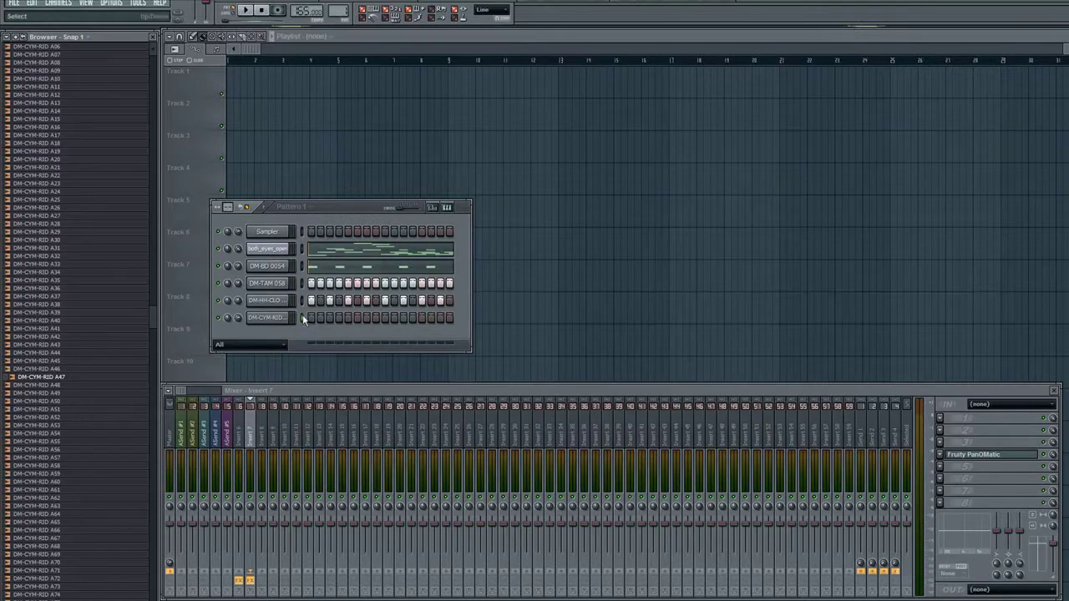
click(382, 319)
key(space)
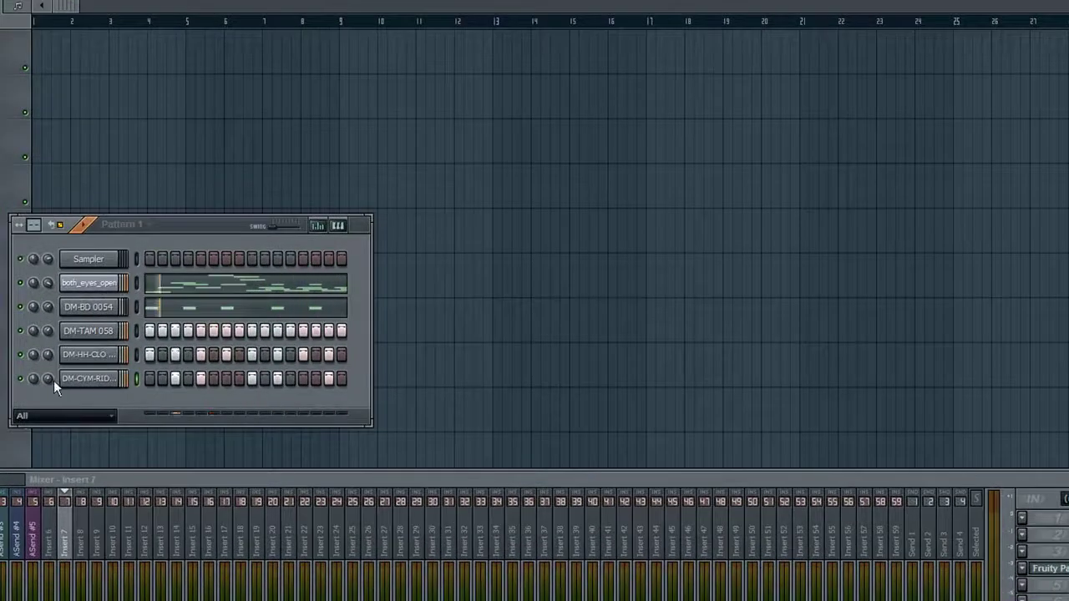
Route the DM-CYM-RID A47 channel to mixer track 8 and set its root note to A#4
click(80, 380)
drag(390, 208, 391, 194)
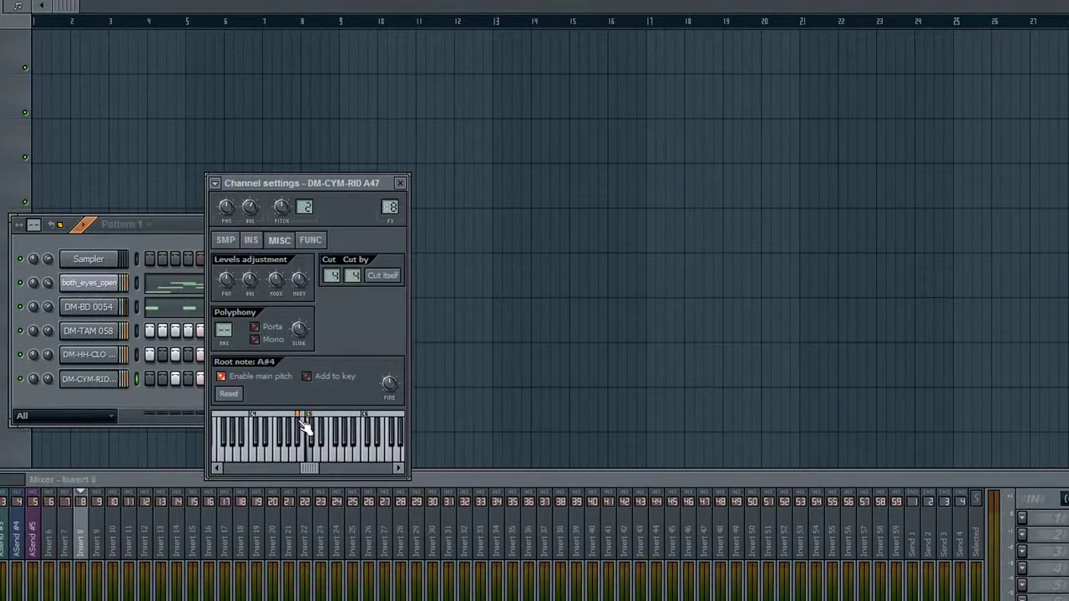
click(401, 183)
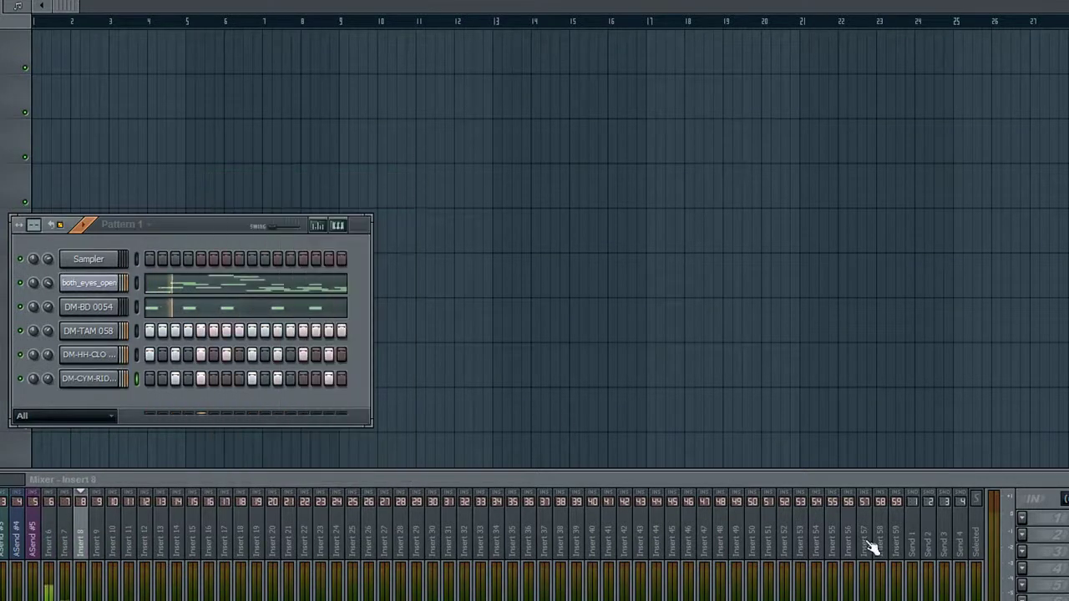
Load Fruity PanOMatic in the fourth effect slot of mixer Insert 8 and stop playback
click(1022, 585)
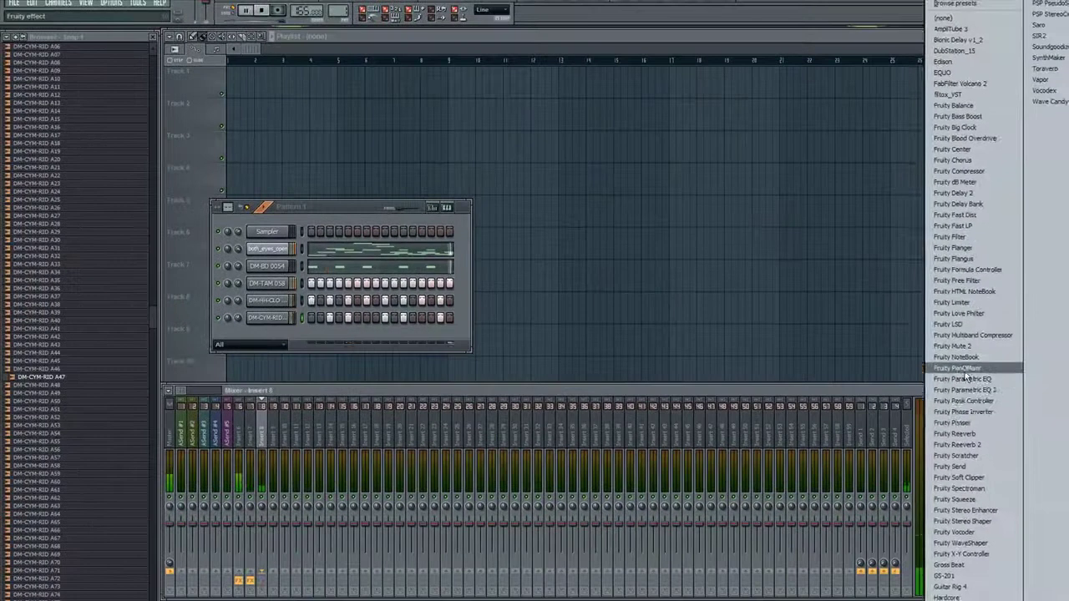
click(973, 383)
drag(426, 237, 450, 246)
key(space)
Link the Insert 8 PanOMatic volume to Peak ctrl (Insert 6) - Peak with mapping formula 1-Input and close the effect window
right_click(426, 264)
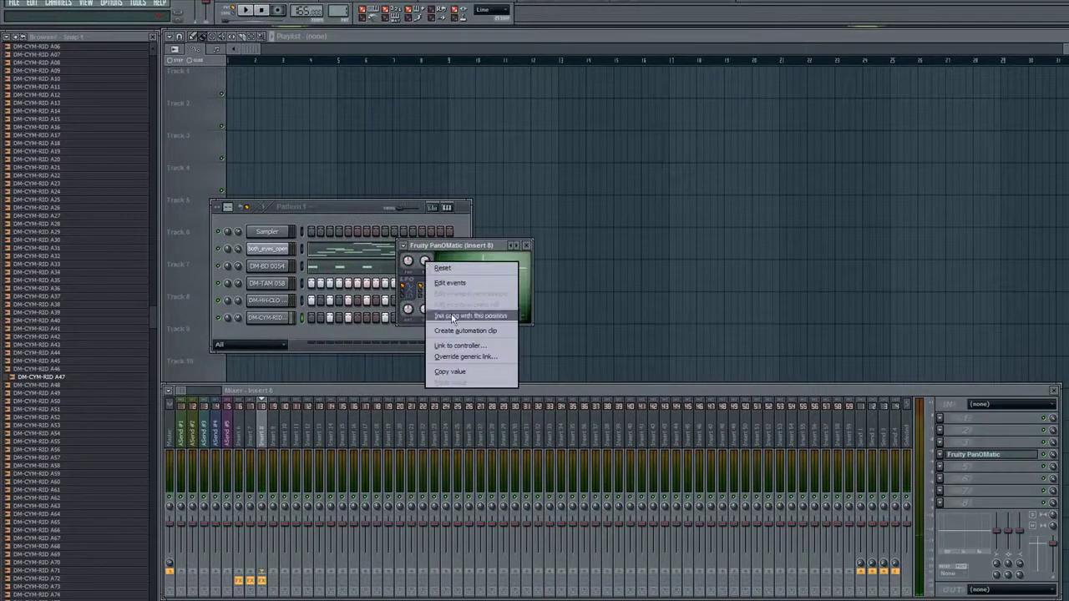
click(460, 346)
click(560, 324)
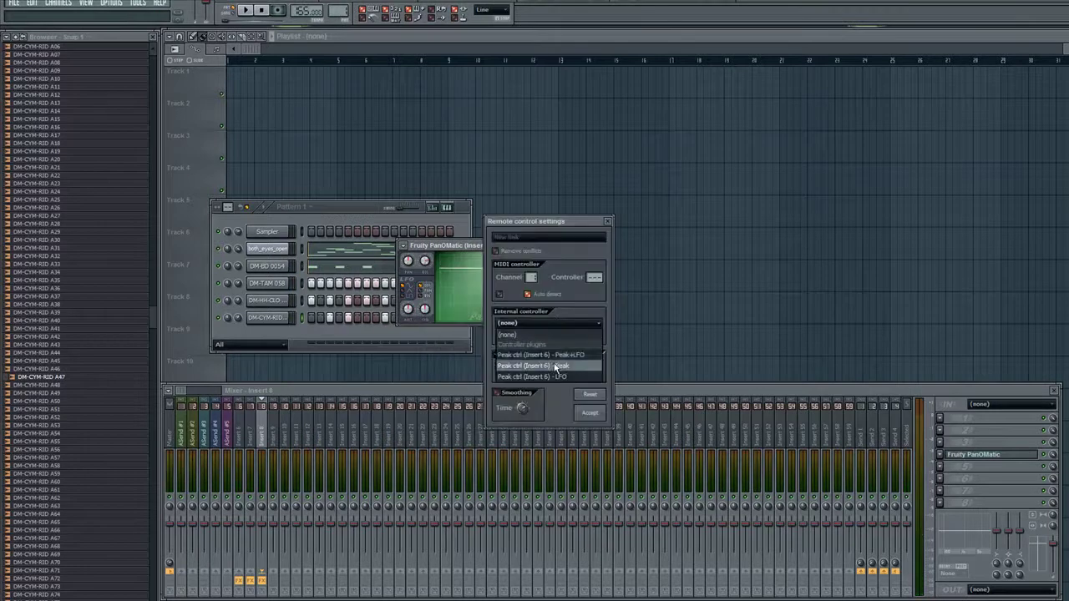
click(534, 353)
click(498, 356)
click(521, 386)
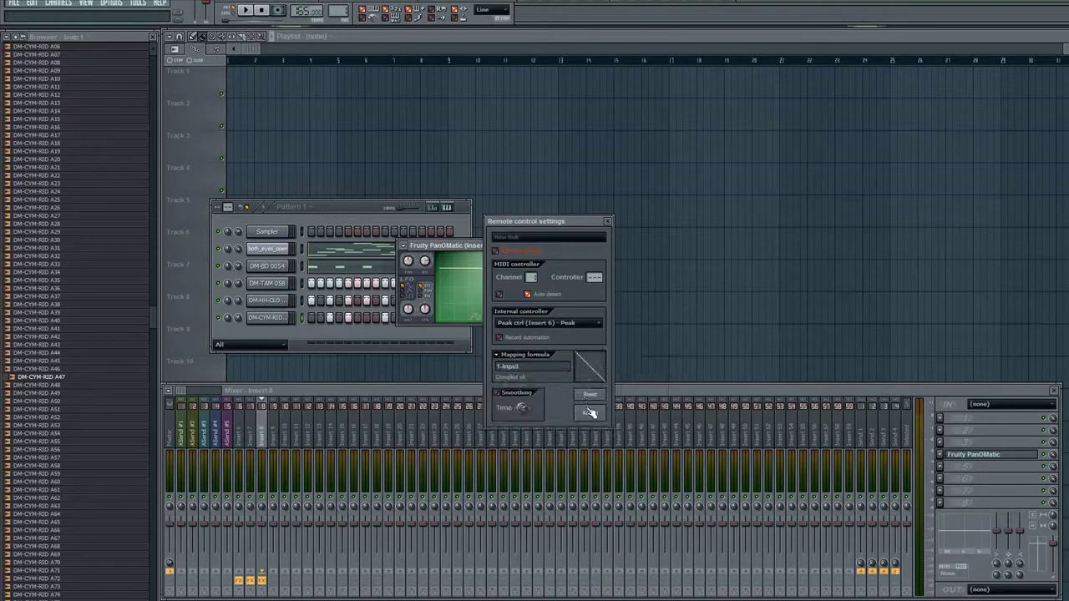
click(592, 413)
key(space)
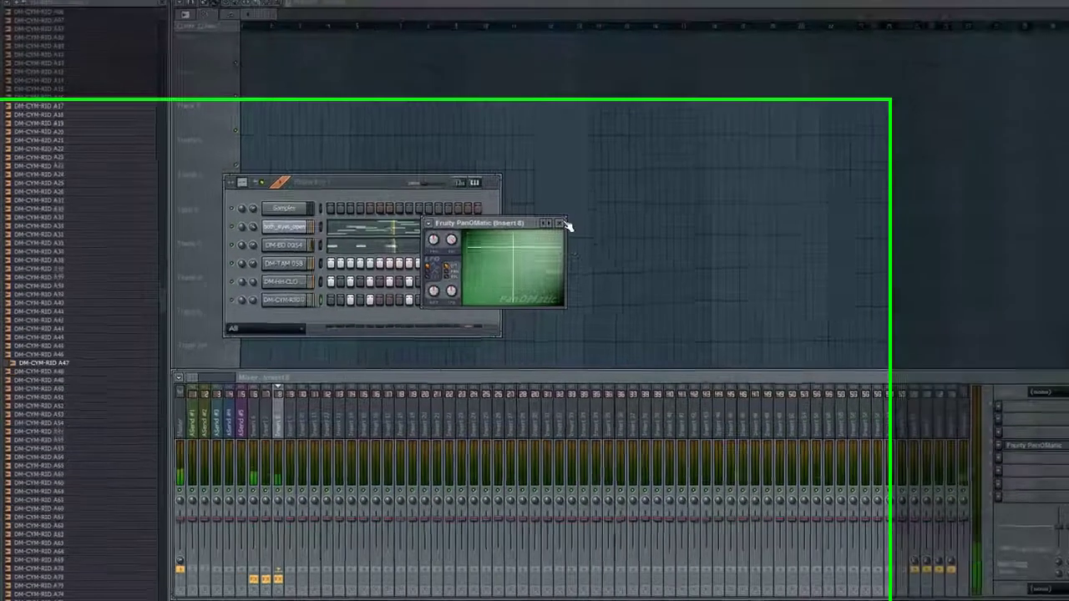
click(527, 245)
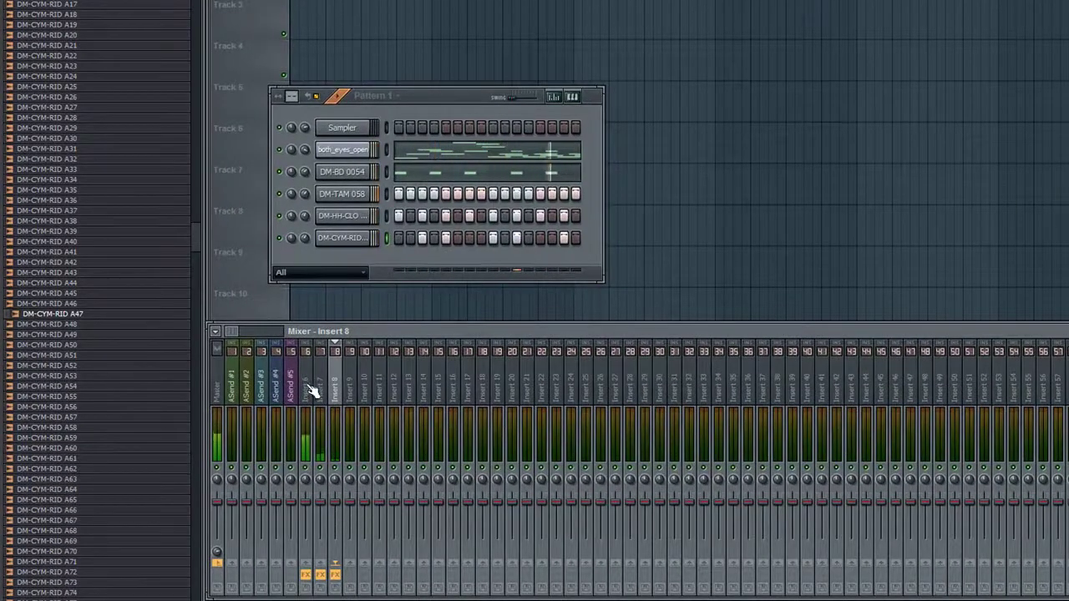
Route mixer Inserts 7 and 8 to Insert 6 instead of the Master and adjust their send levels
click(321, 387)
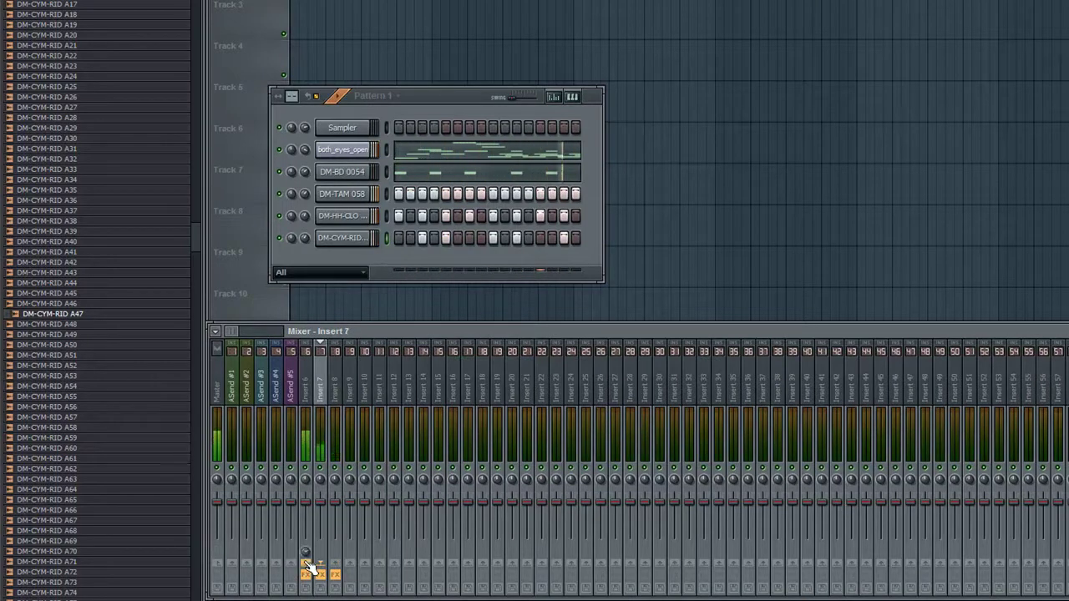
drag(305, 553, 305, 565)
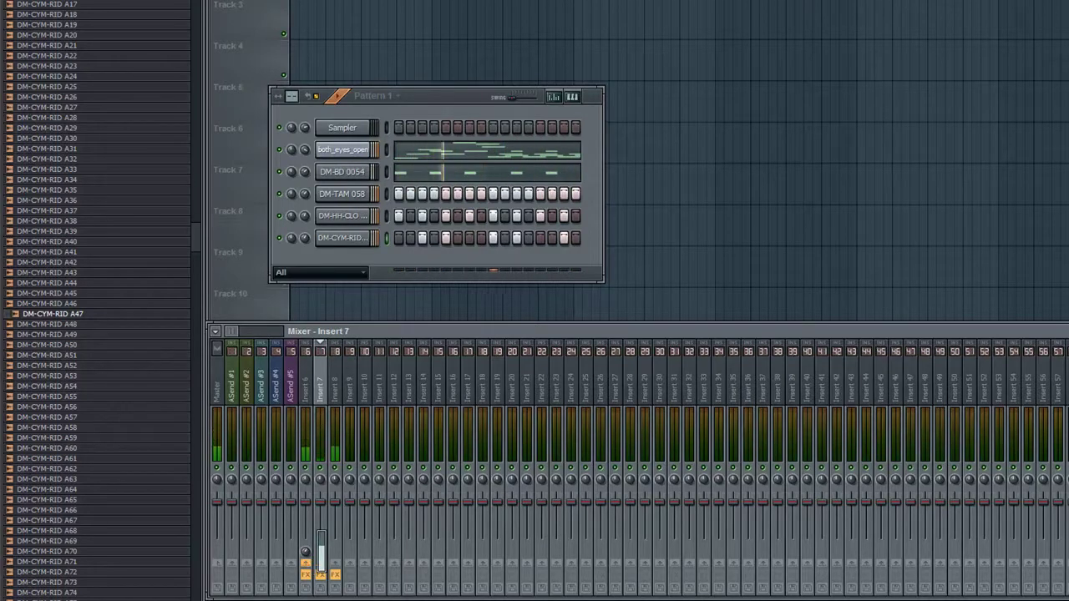
click(339, 377)
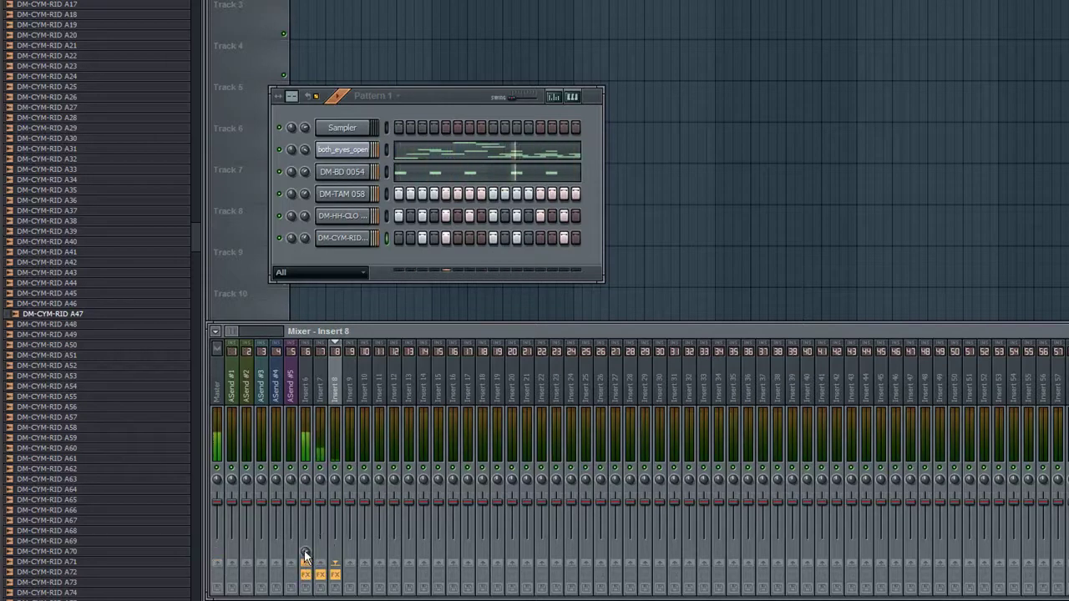
drag(307, 552, 308, 556)
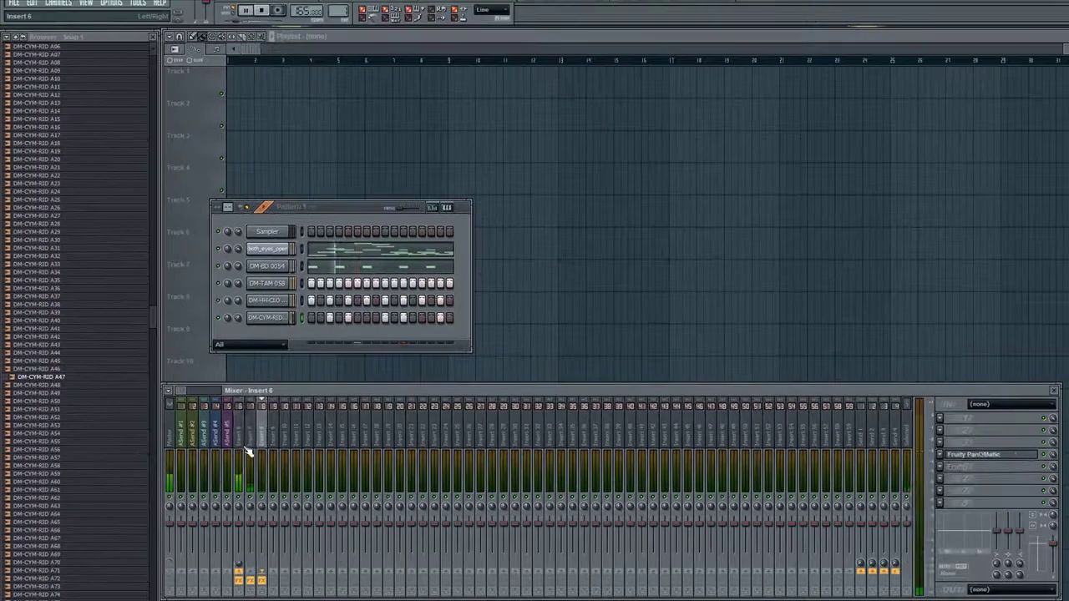
Load Fruity Fast Dist in the sixth effect slot of mixer Insert 6 and close its window after listening to the loop
click(313, 399)
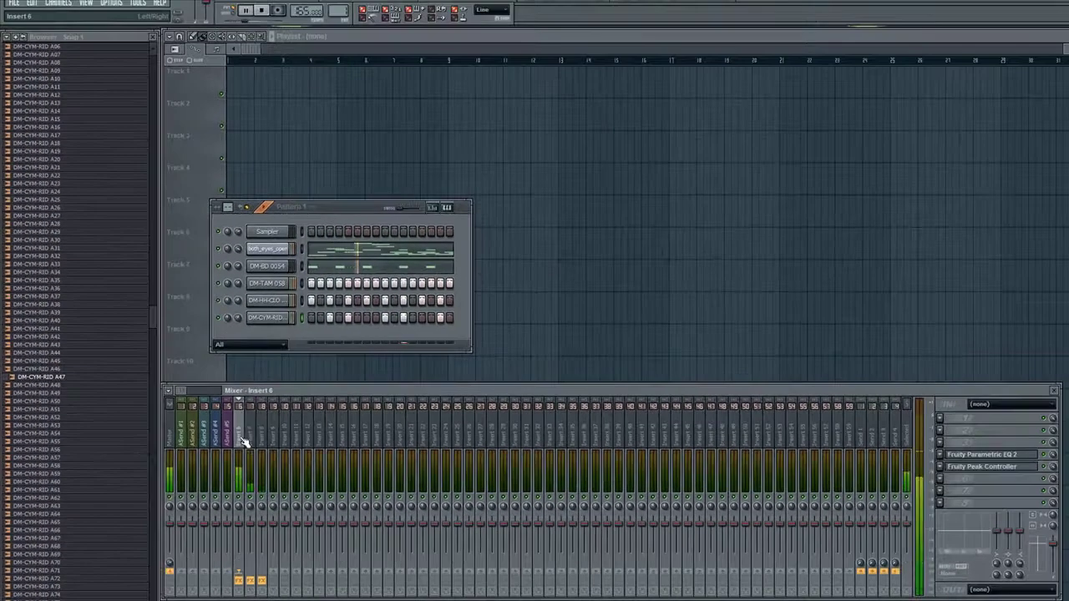
click(941, 484)
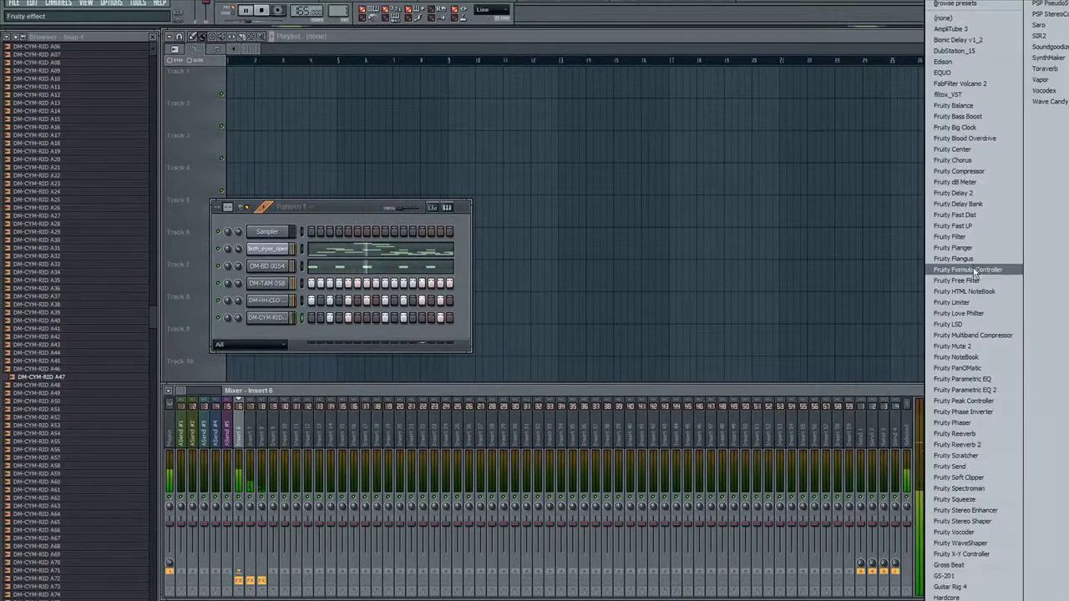
click(966, 216)
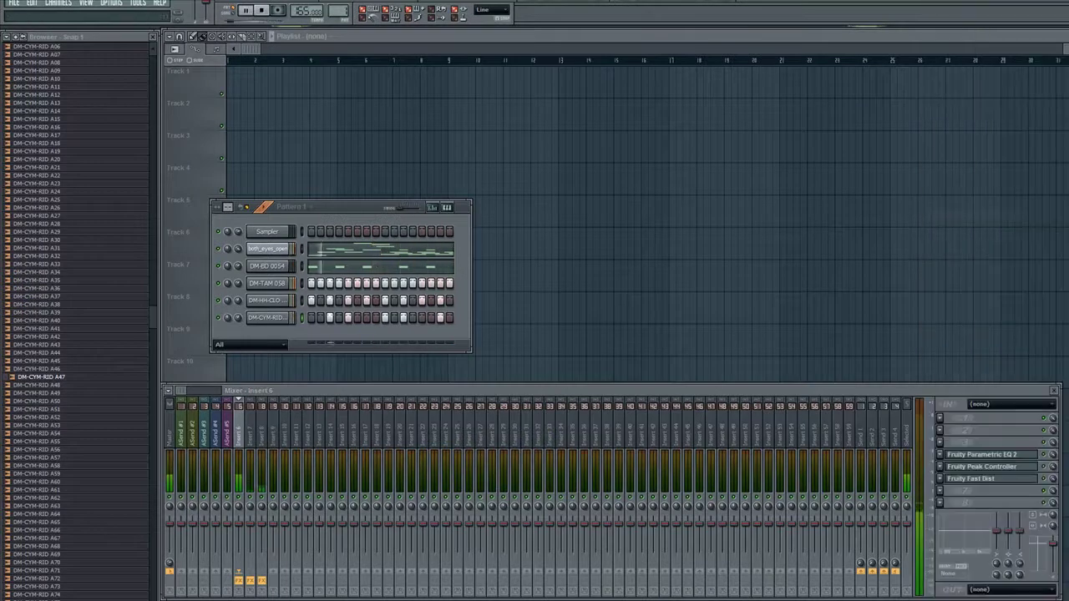
key(space)
key(space)
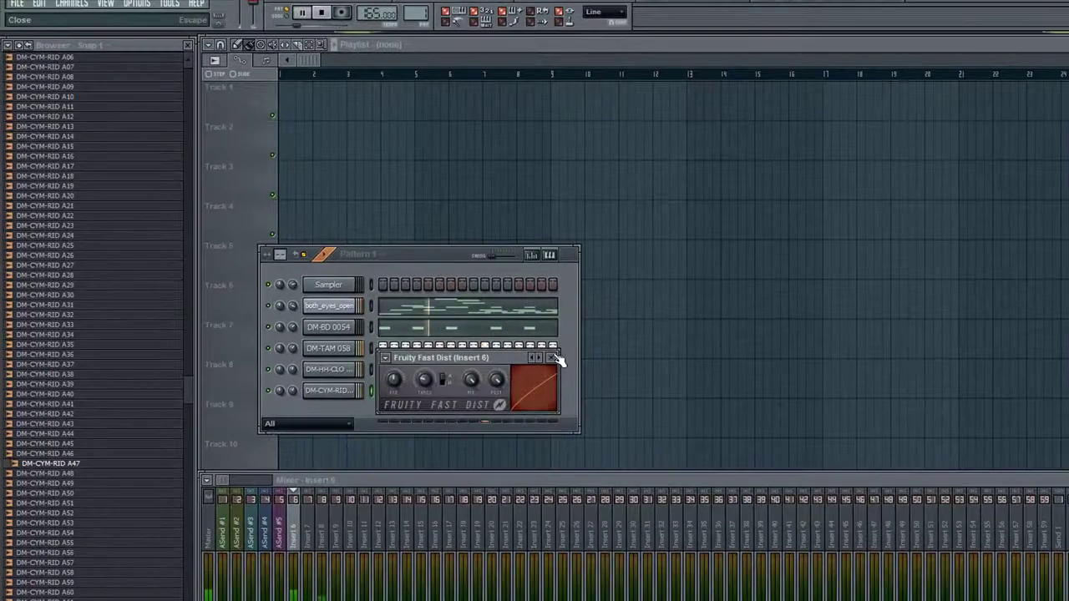
click(554, 360)
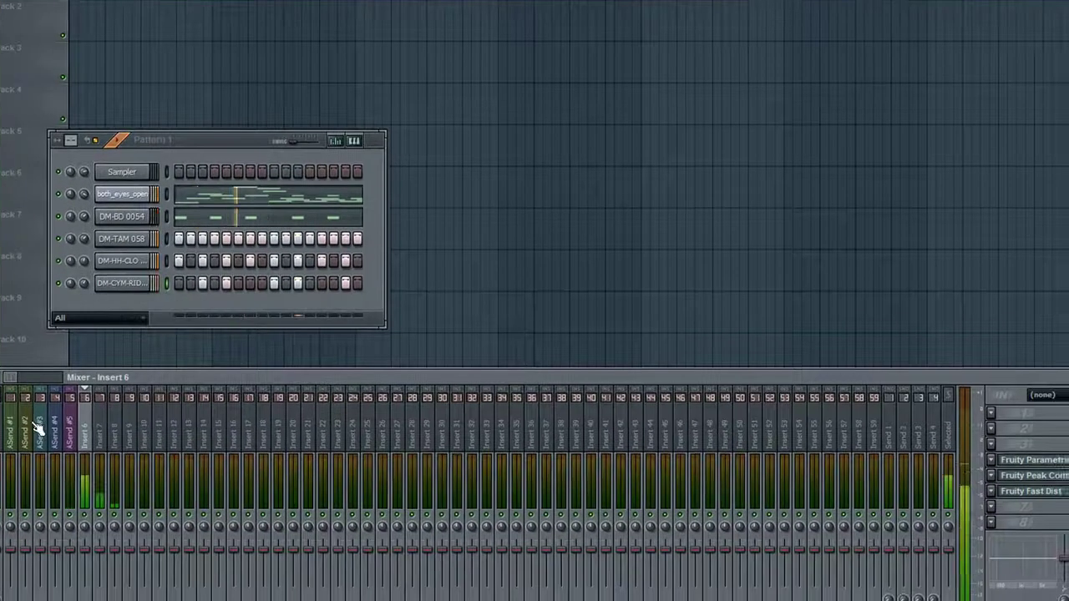
Load Fruity Reeverb 2 in the first effect slot of mixer track ASend #3, clear its window out of the way and close it
click(251, 528)
click(992, 445)
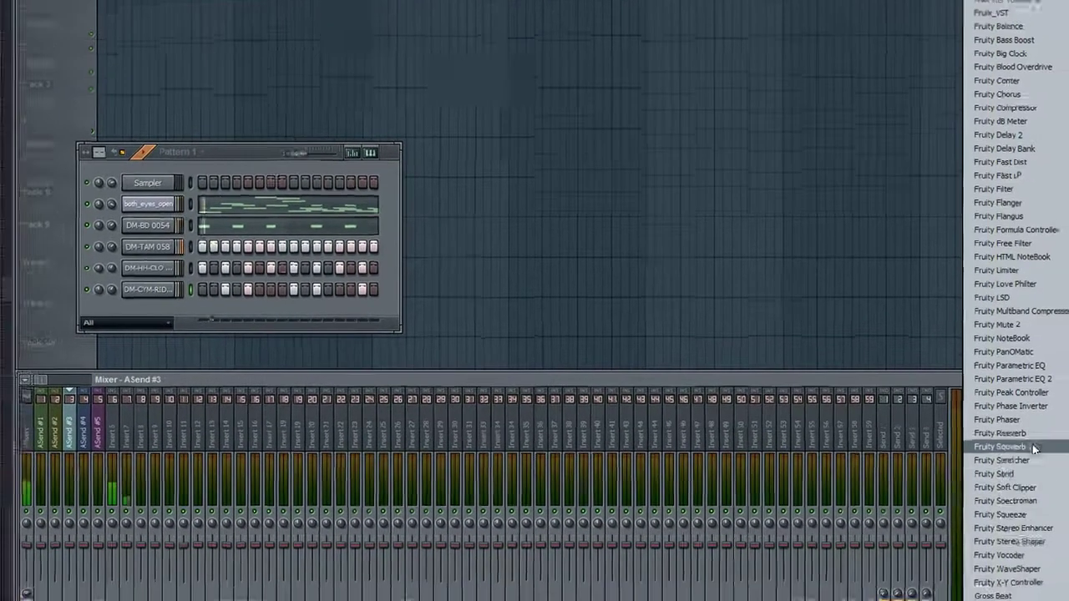
click(987, 446)
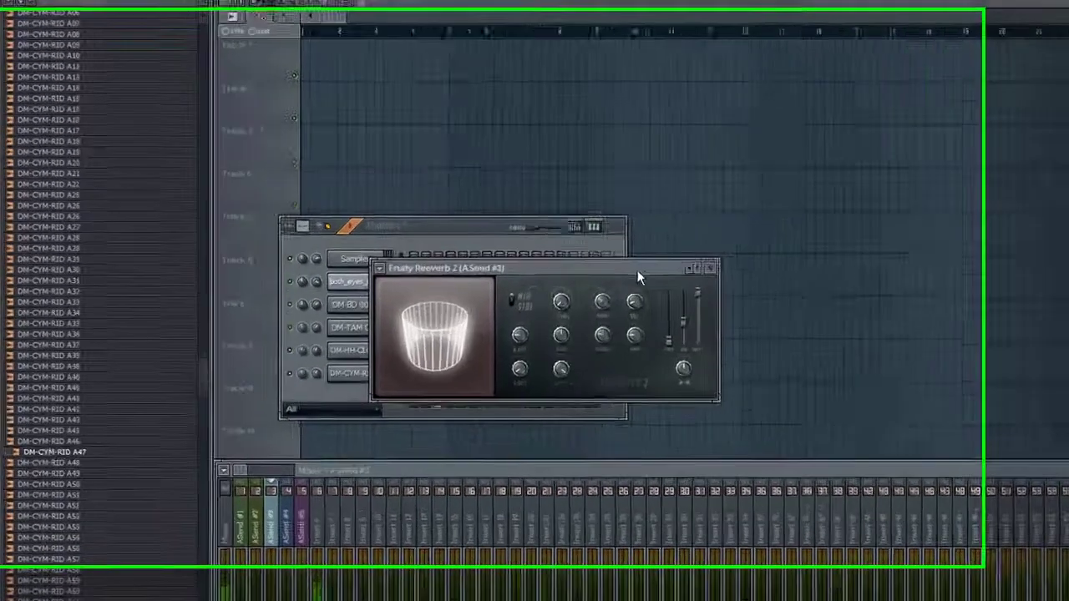
drag(487, 240, 461, 315)
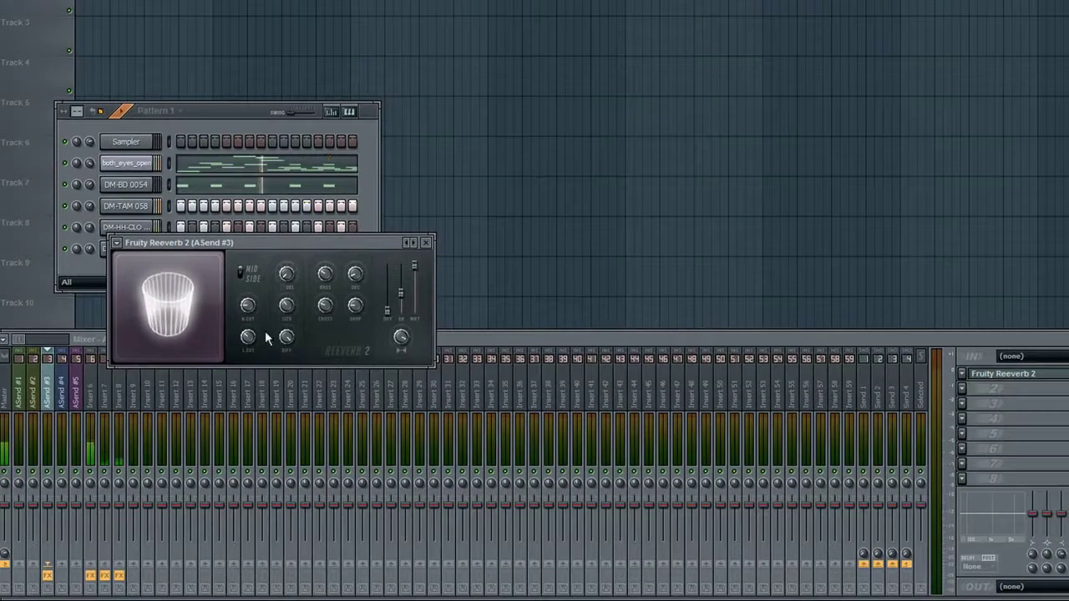
click(426, 242)
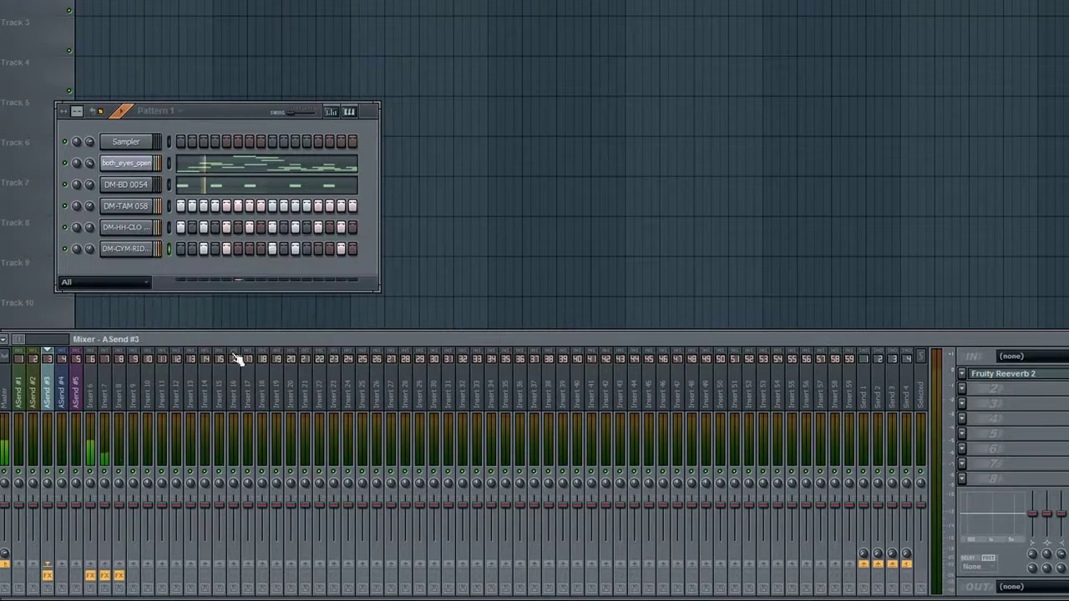
Send mixer Insert 6 to ASend #3 and go over the Fruity Reeverb 2 settings on that send
click(90, 392)
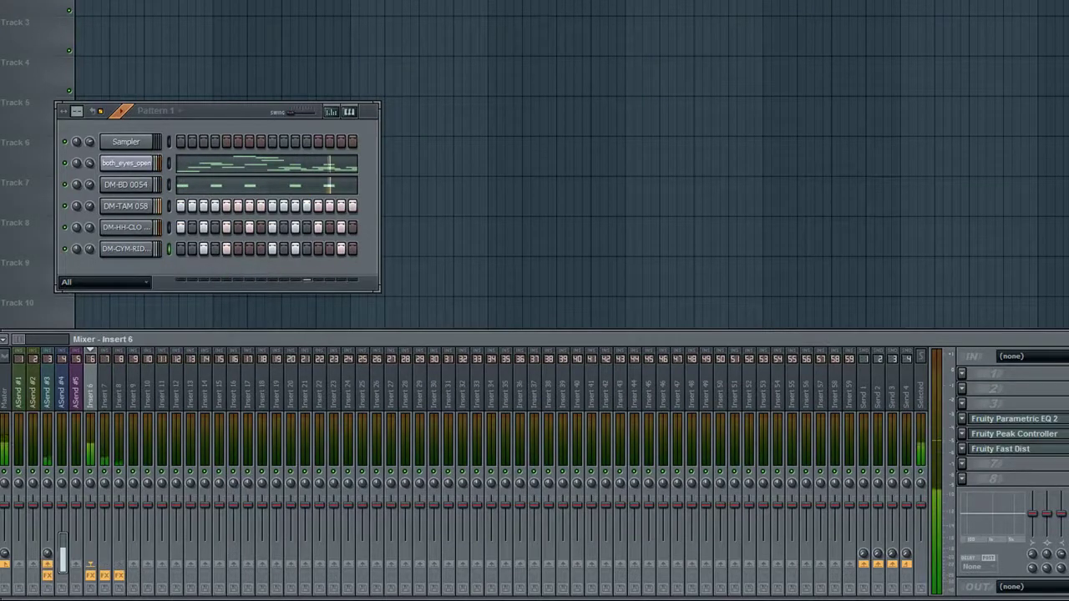
click(47, 395)
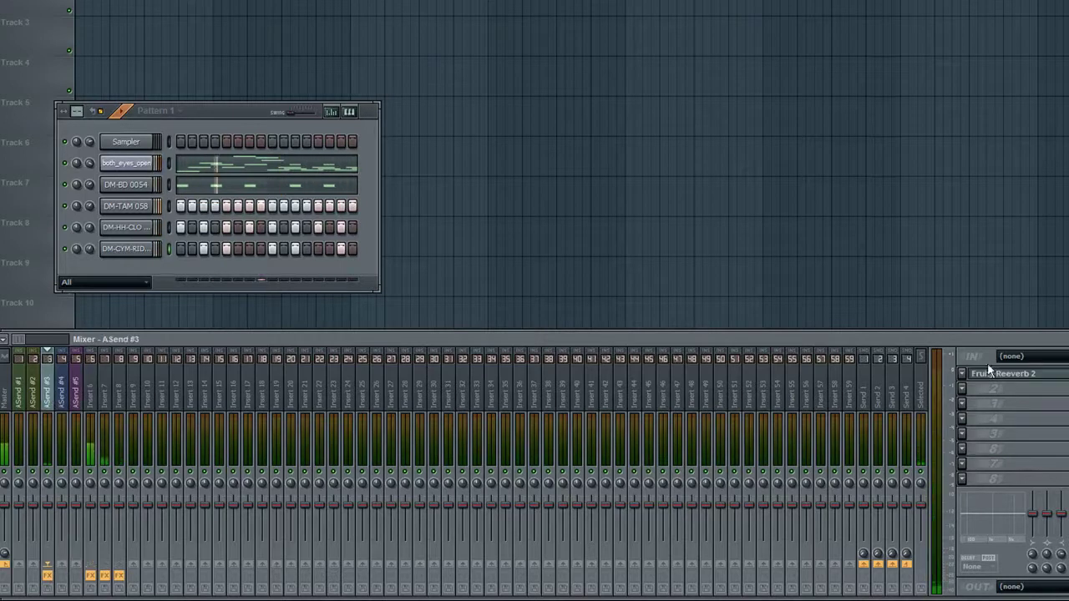
click(1030, 378)
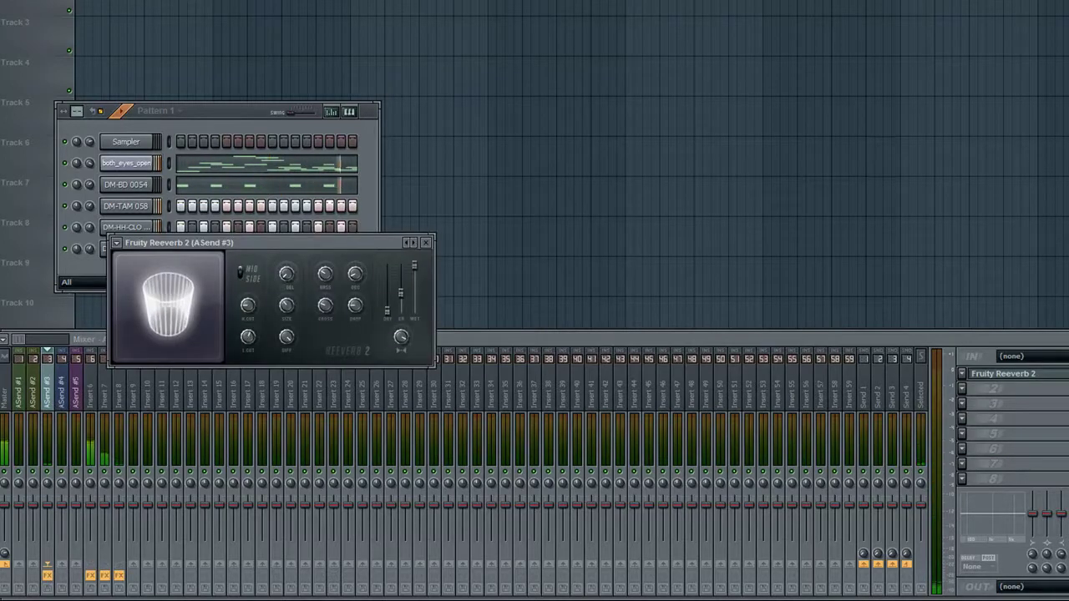
click(425, 243)
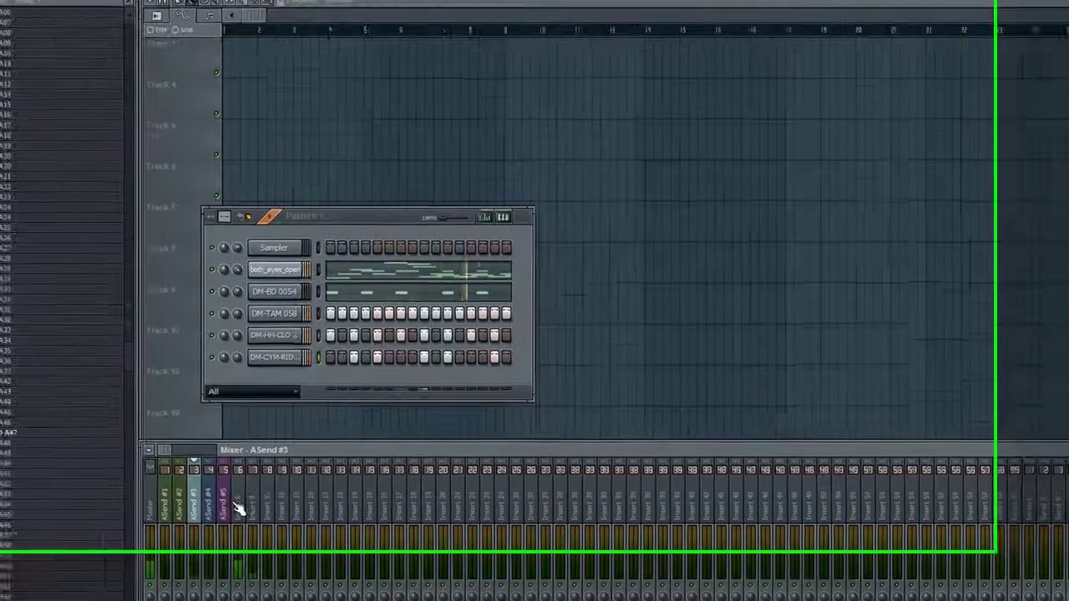
click(238, 507)
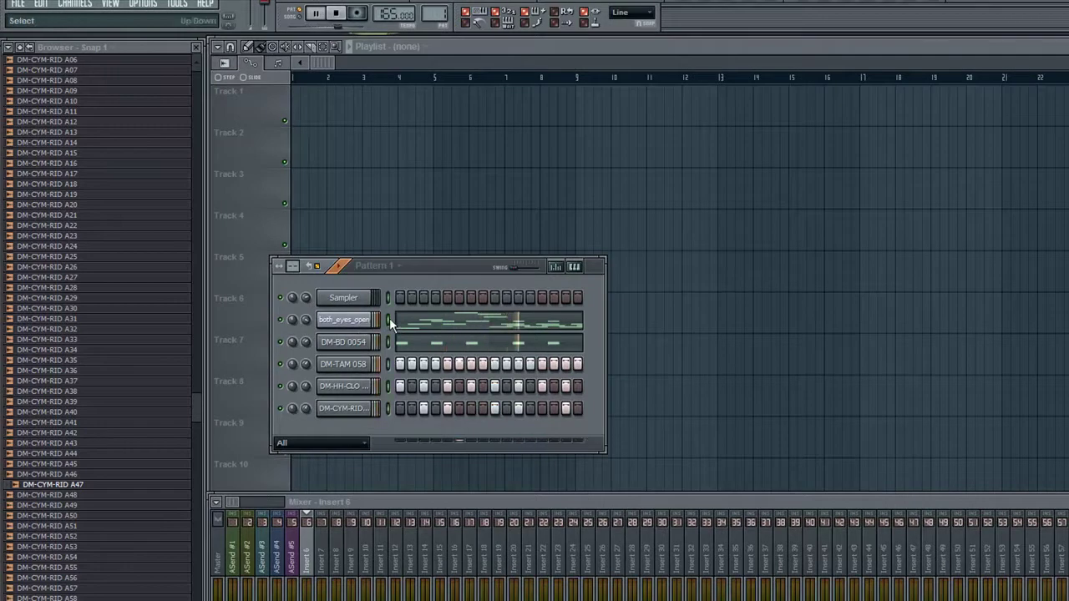
Add a point to the Slicex volume envelope of both_eyes_open for a slower initial decay, toggle the envelope and close the channel window
click(343, 320)
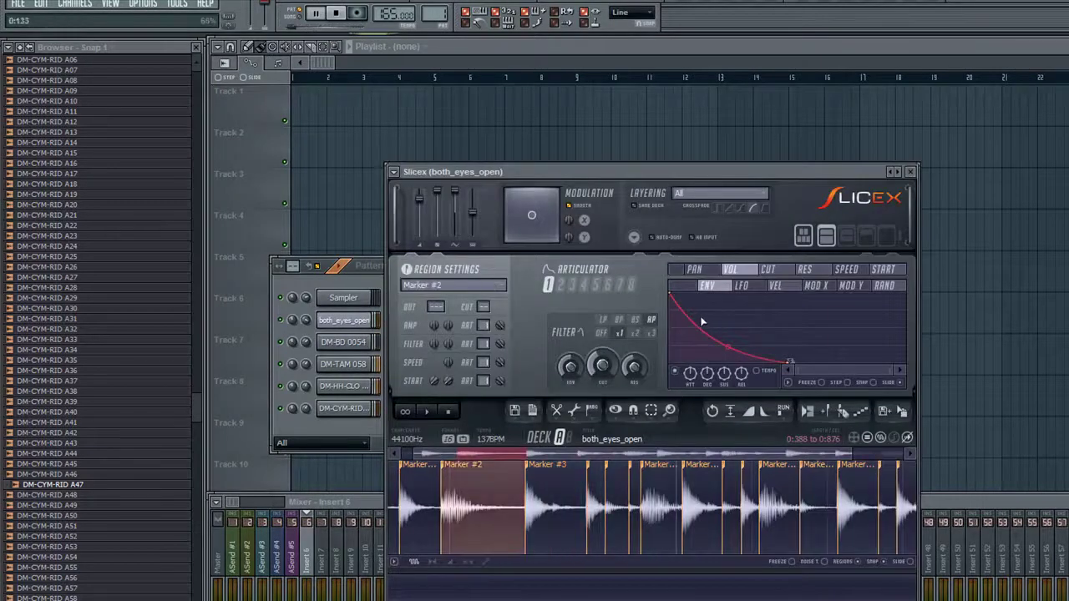
right_click(707, 313)
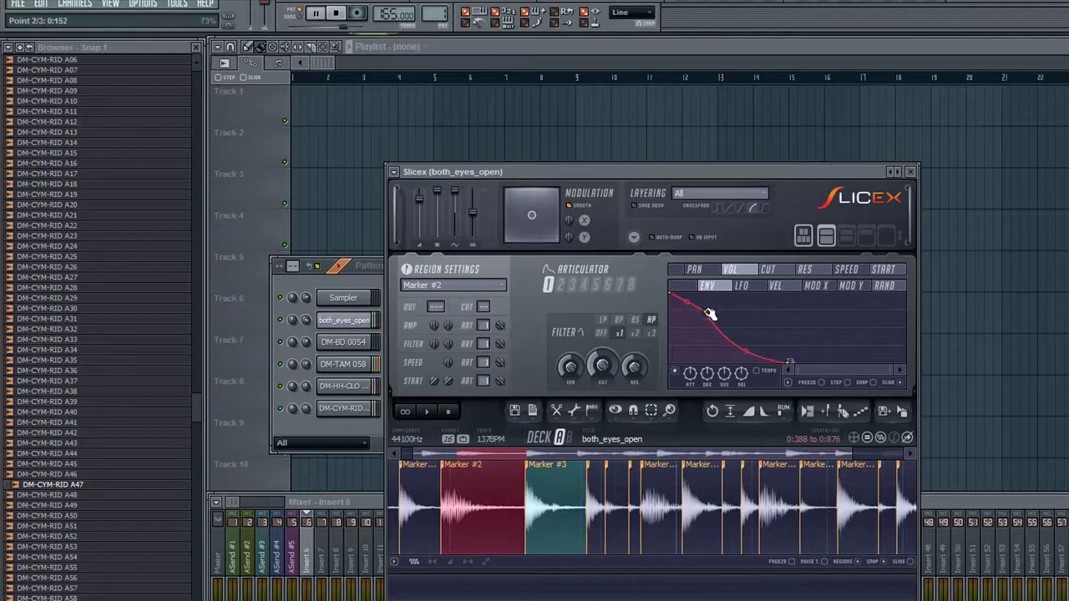
drag(708, 313, 714, 312)
click(675, 373)
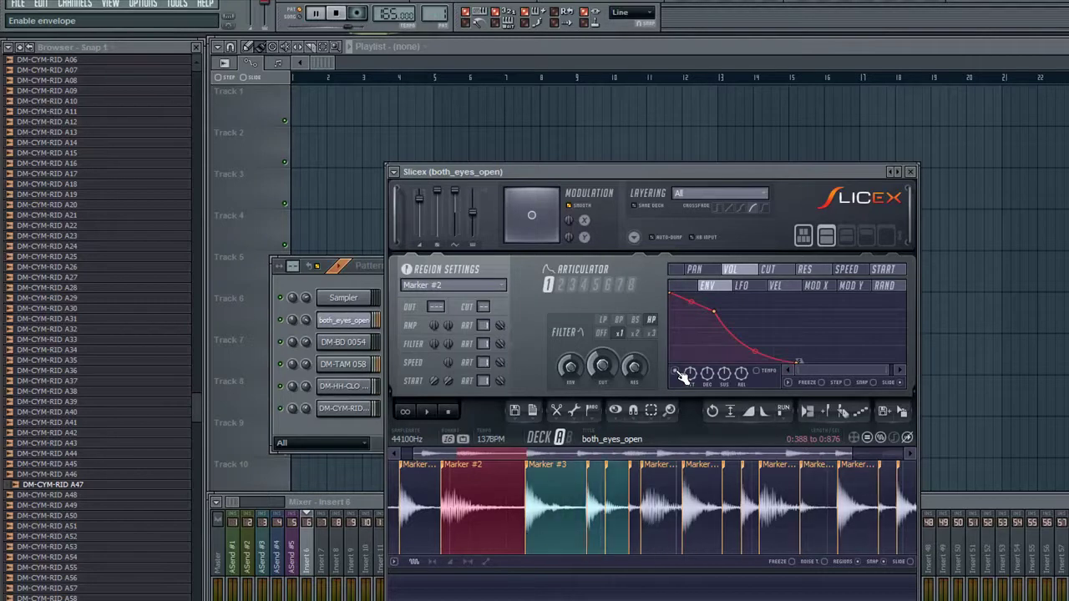
click(890, 172)
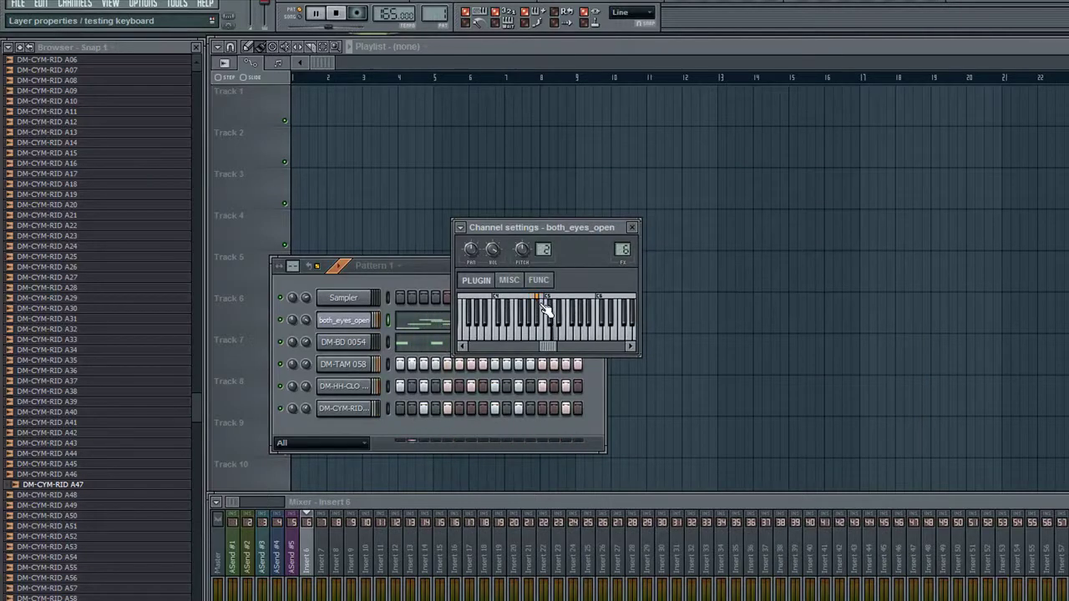
click(632, 227)
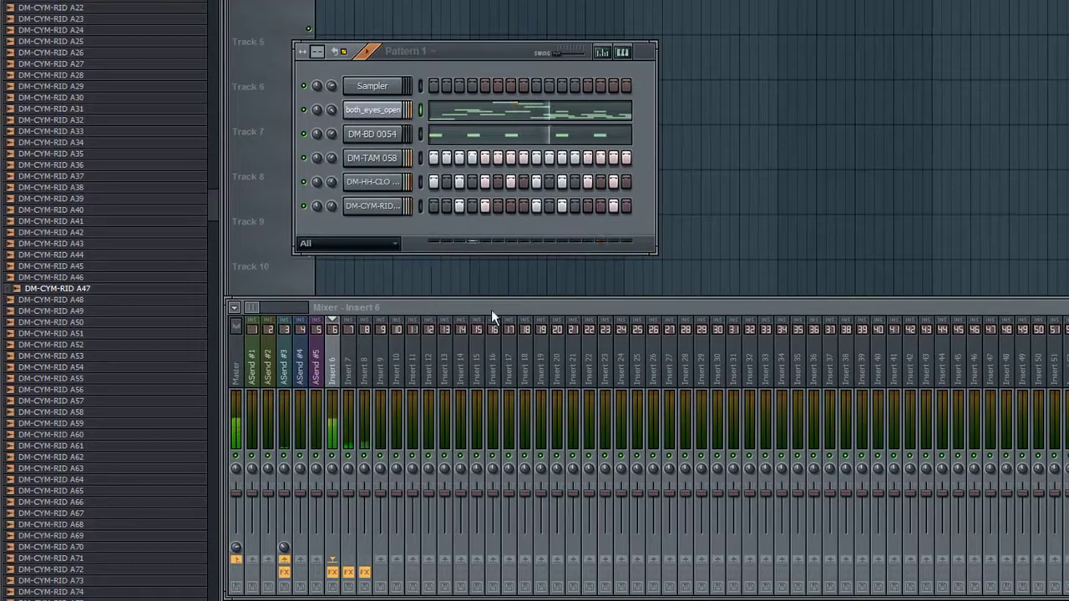
Audition the closed hi-hat samples in the browser and open DM-HH-CLO B179 in a new sampler channel
click(358, 386)
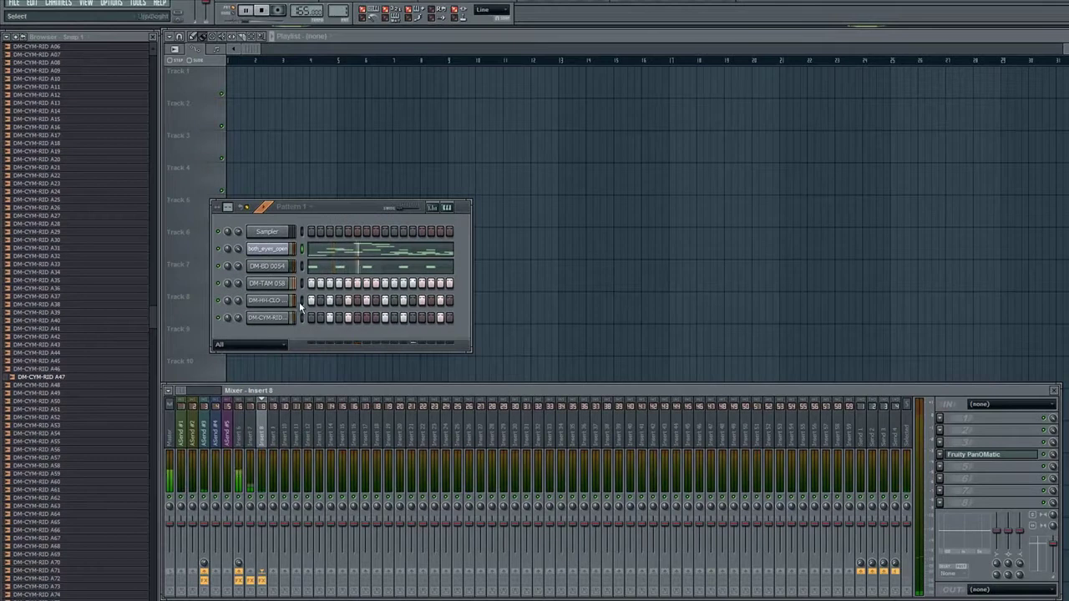
drag(154, 319, 155, 146)
click(68, 361)
scroll(71, 365, down, 20)
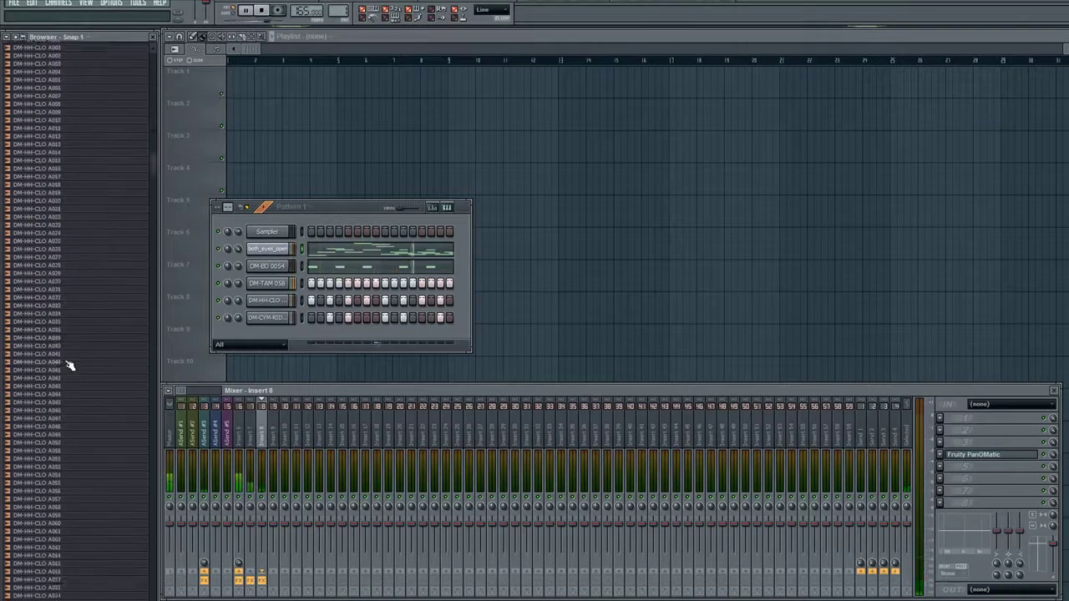
click(71, 345)
drag(155, 195, 149, 394)
click(90, 506)
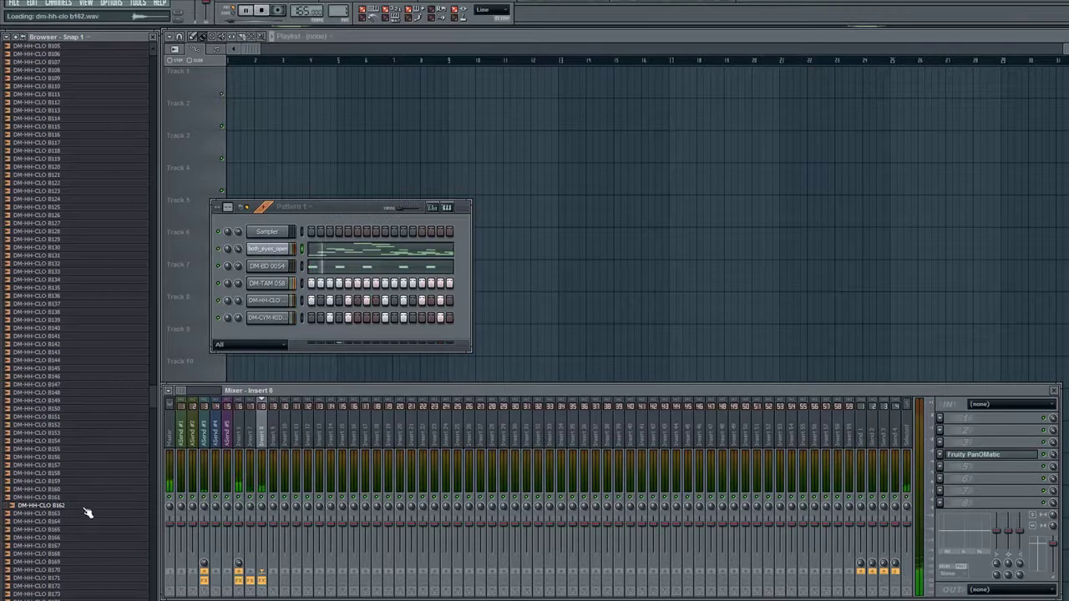
scroll(79, 521, down, 7)
click(75, 452)
click(76, 467)
click(76, 474)
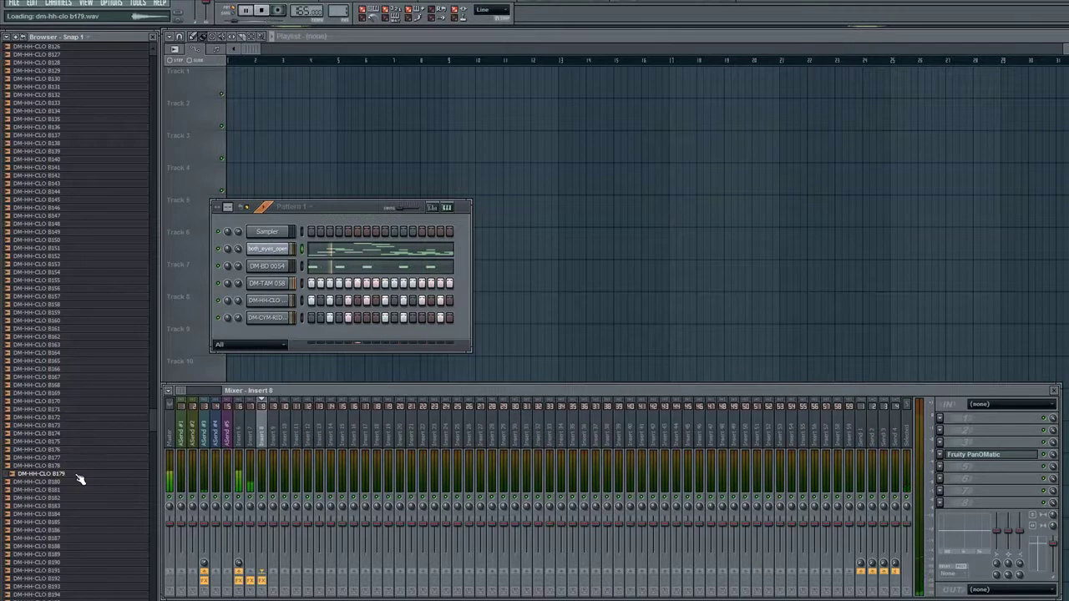
right_click(80, 479)
click(123, 513)
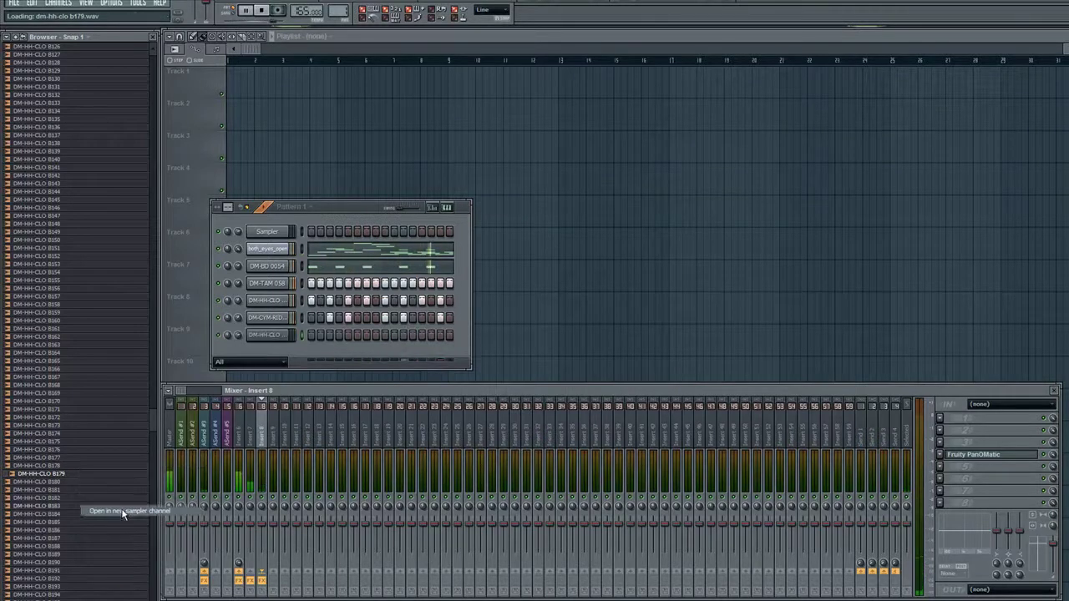
Fill every fourth step of the new DM-HH-CLO B179 channel and adjust its volume and mixer track
right_click(288, 331)
click(316, 429)
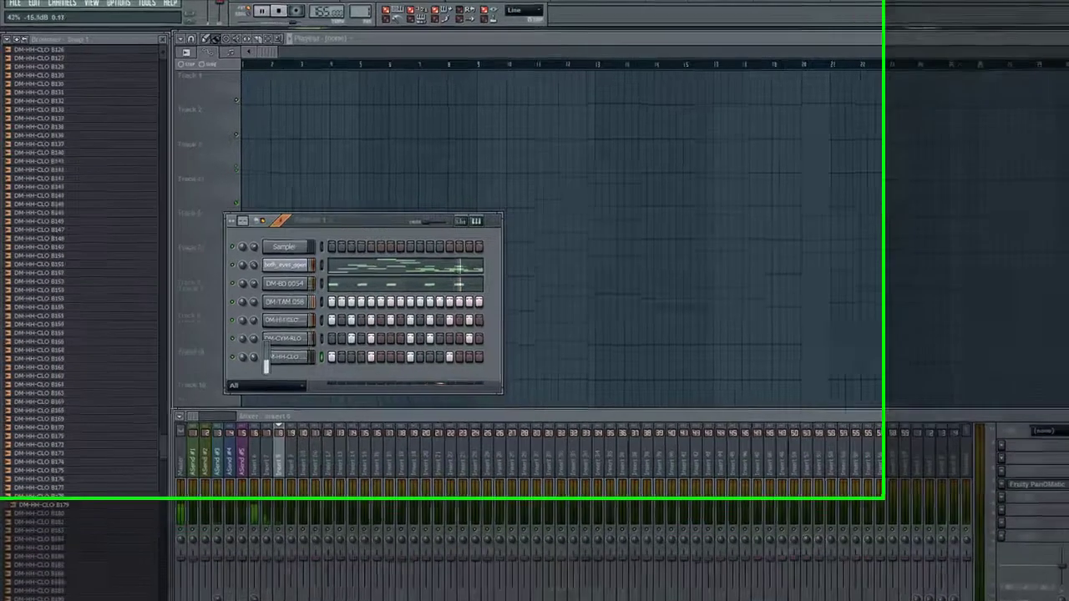
click(265, 335)
scroll(628, 242, up, 6)
click(636, 229)
drag(308, 434, 309, 465)
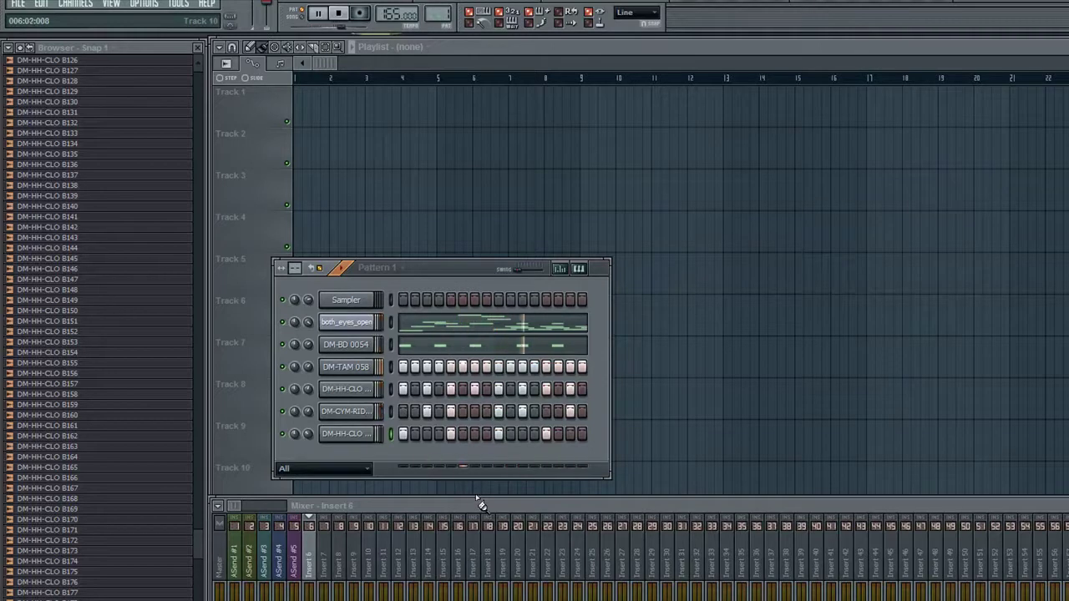
Solo the both_eyes_open channel to compare it with the full layered beat, restore all channels and stop playback
right_click(295, 326)
click(296, 328)
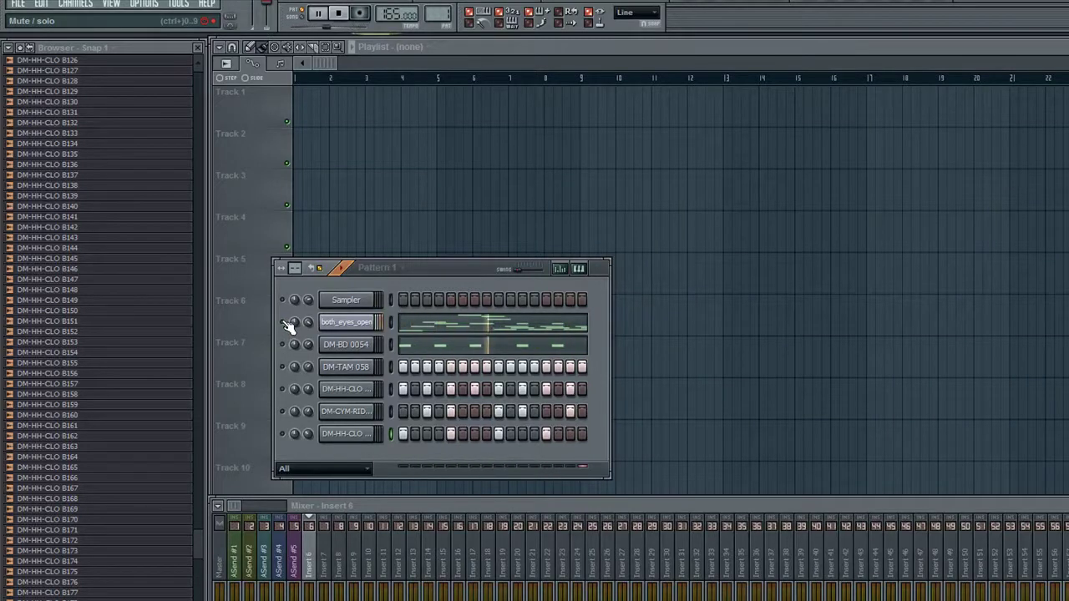
right_click(288, 325)
click(295, 324)
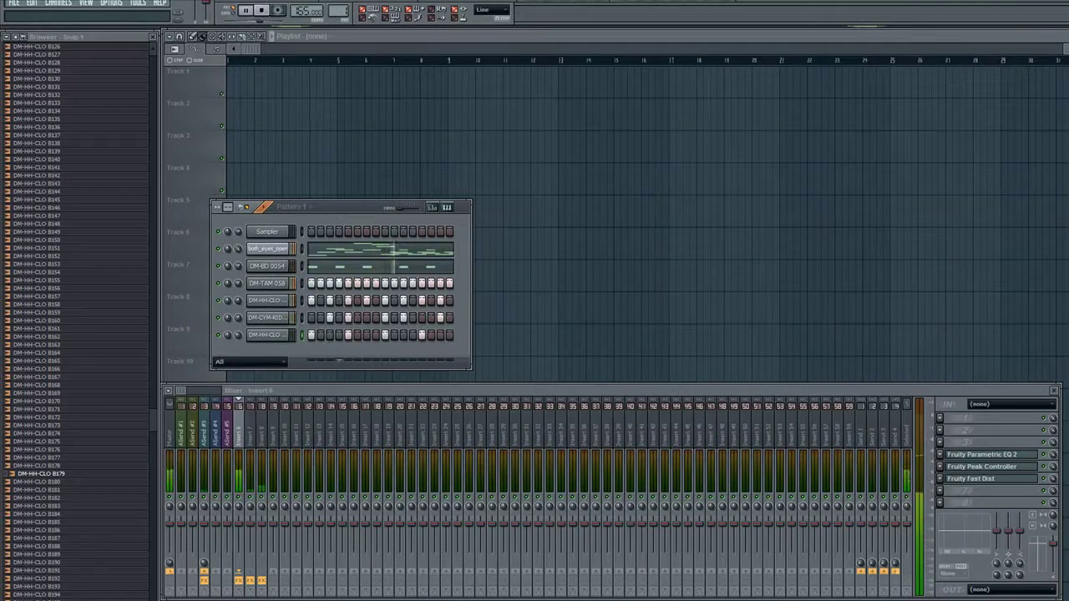
key(space)
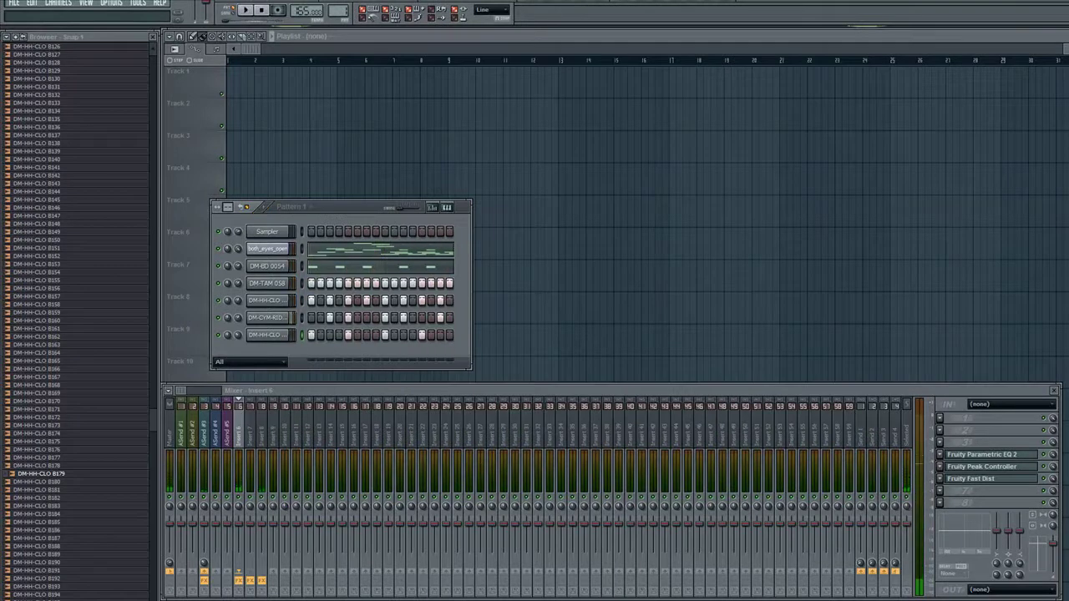